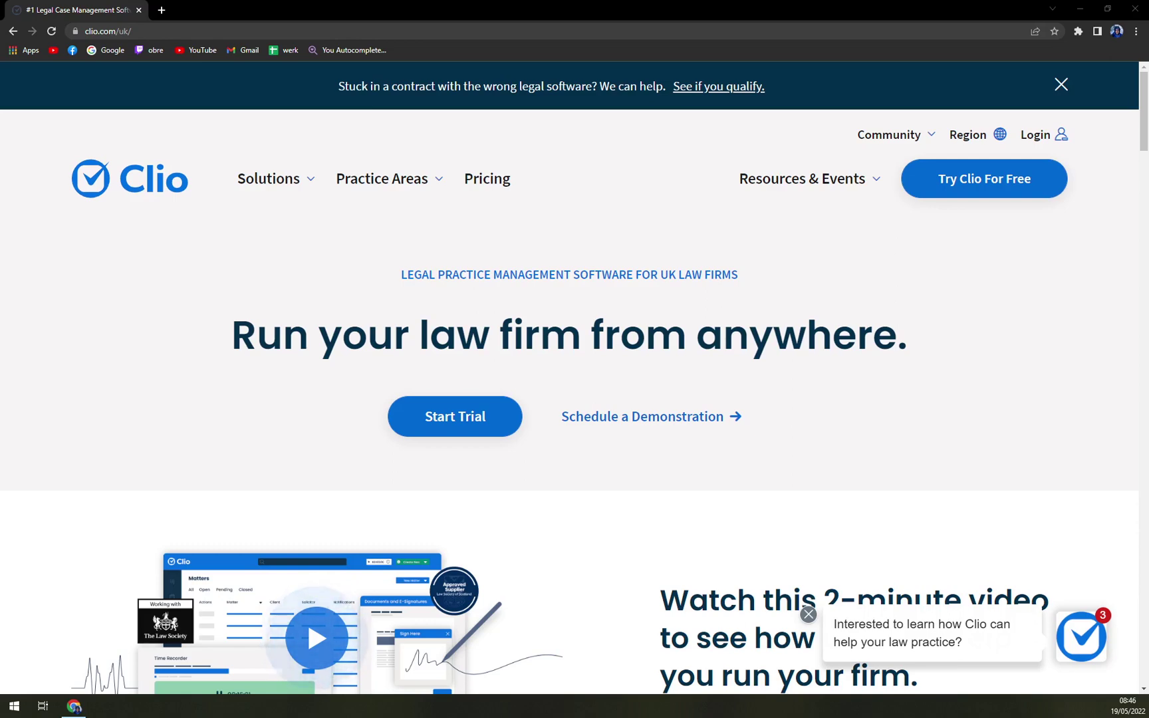
# Step: Close the announcement banner about switching legal software on the Clio UK homepage
pyautogui.click(1062, 85)
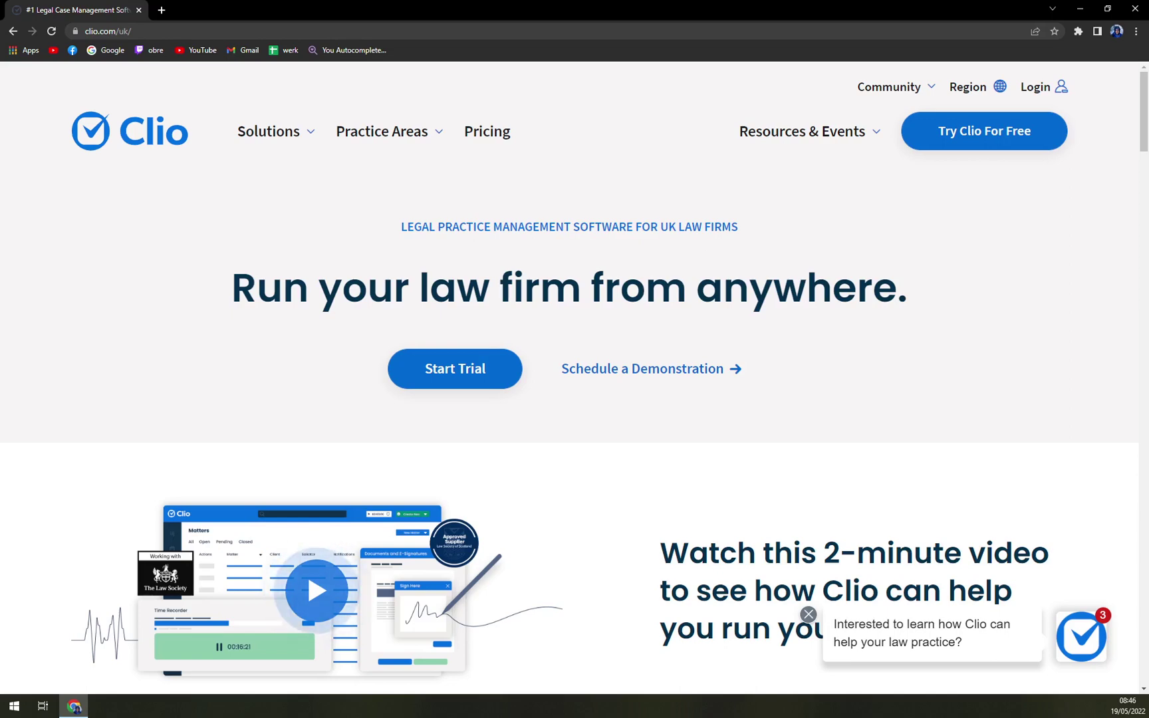
pyautogui.scroll(-4, 305, 508)
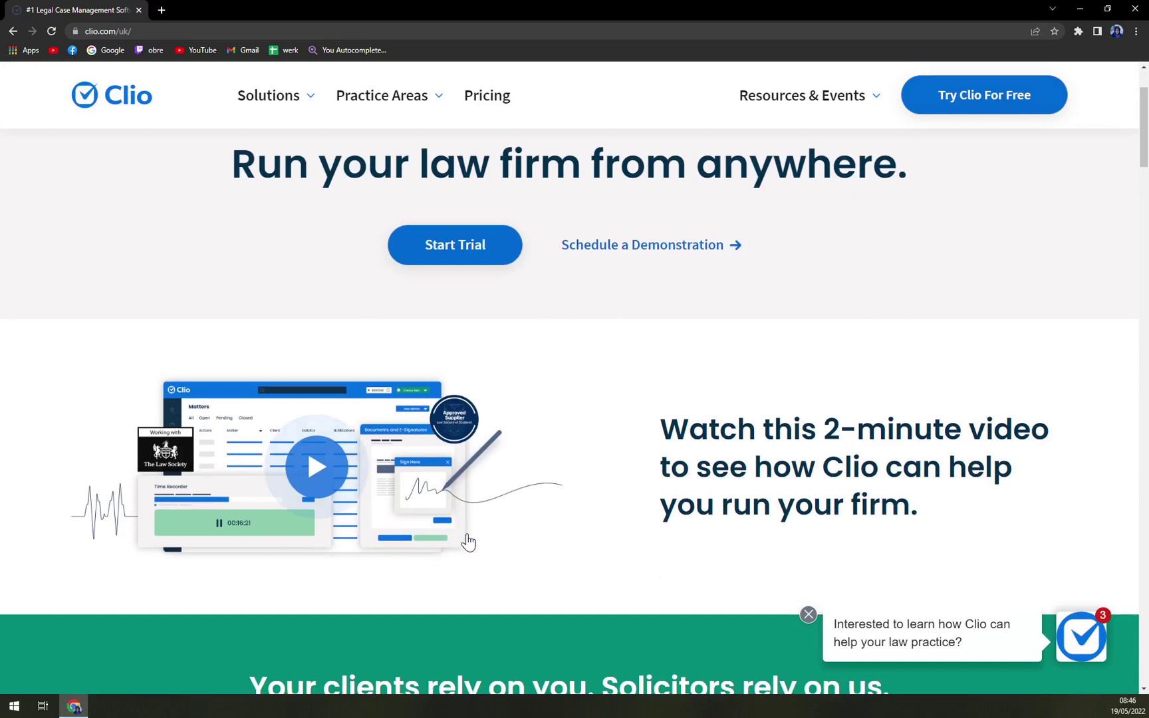
pyautogui.scroll(4, 307, 511)
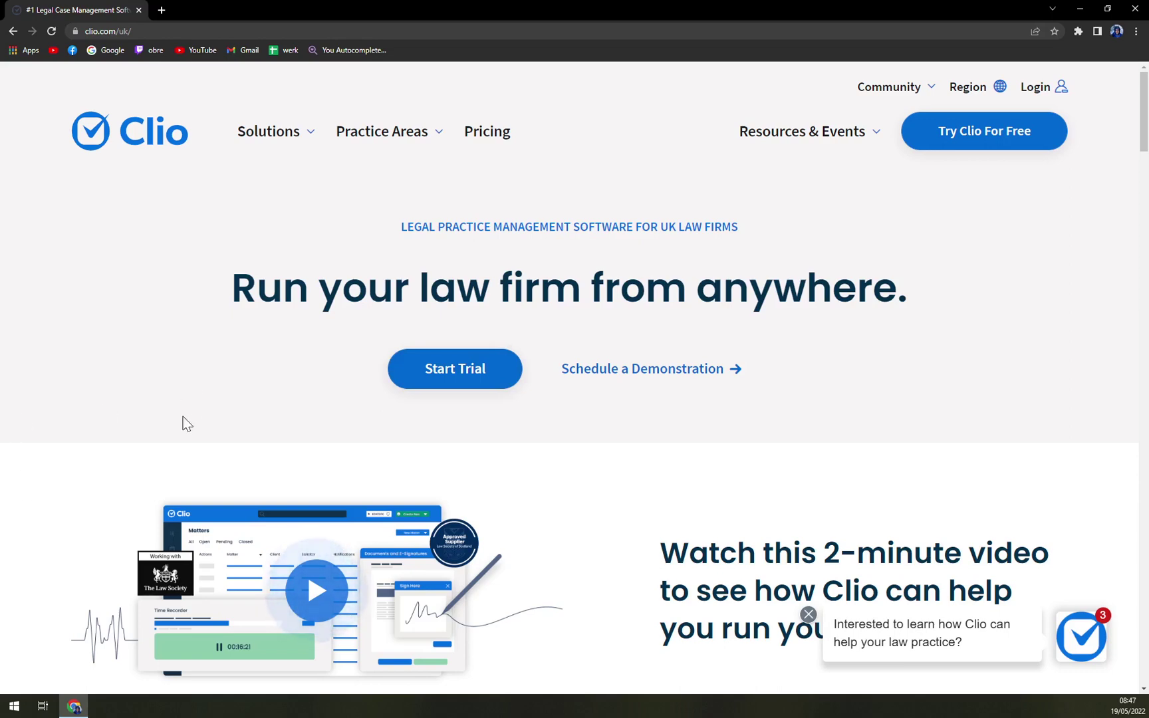
pyautogui.scroll(-2, 185, 425)
pyautogui.scroll(2, 182, 416)
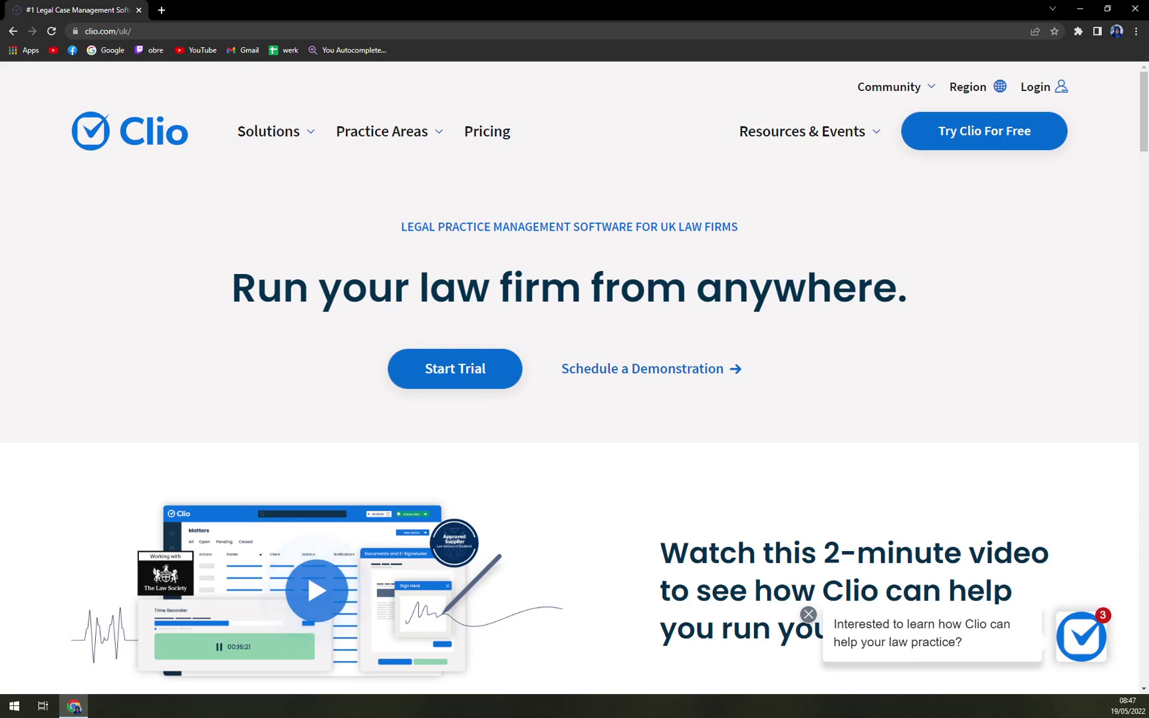
# Step: Go to the Pricing page and zoom out so the plan cards fit
pyautogui.click(474, 146)
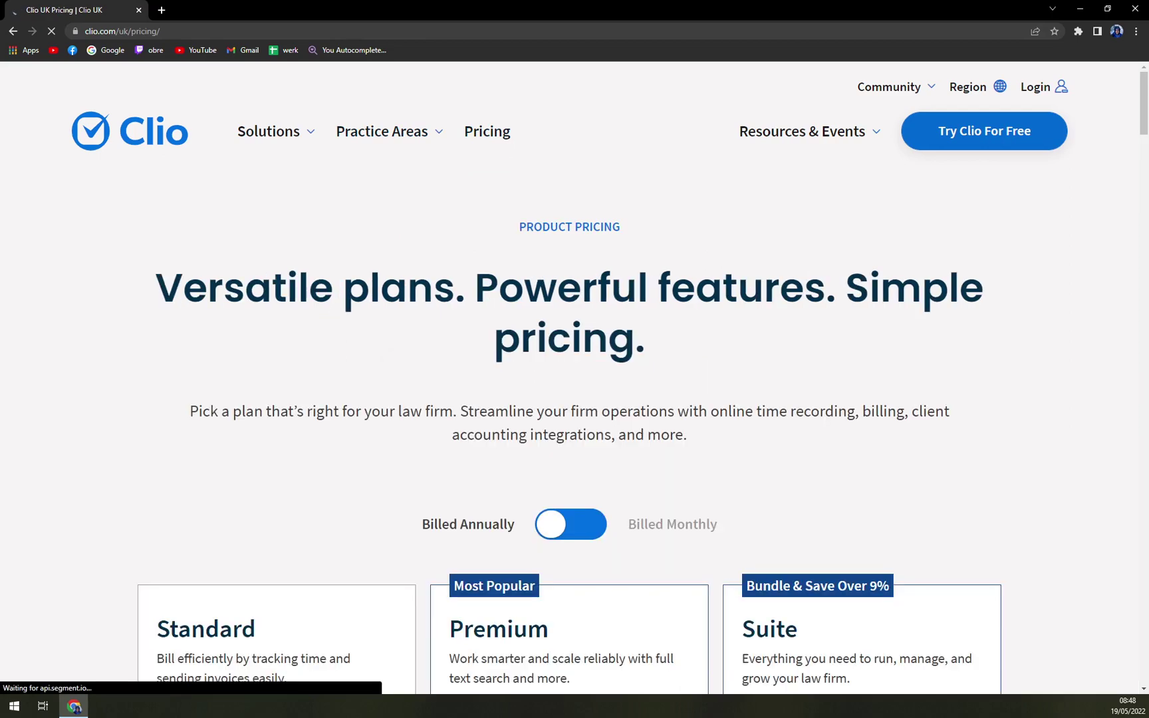
pyautogui.scroll(-4, 474, 264)
pyautogui.hotkey('ctrl', '-')
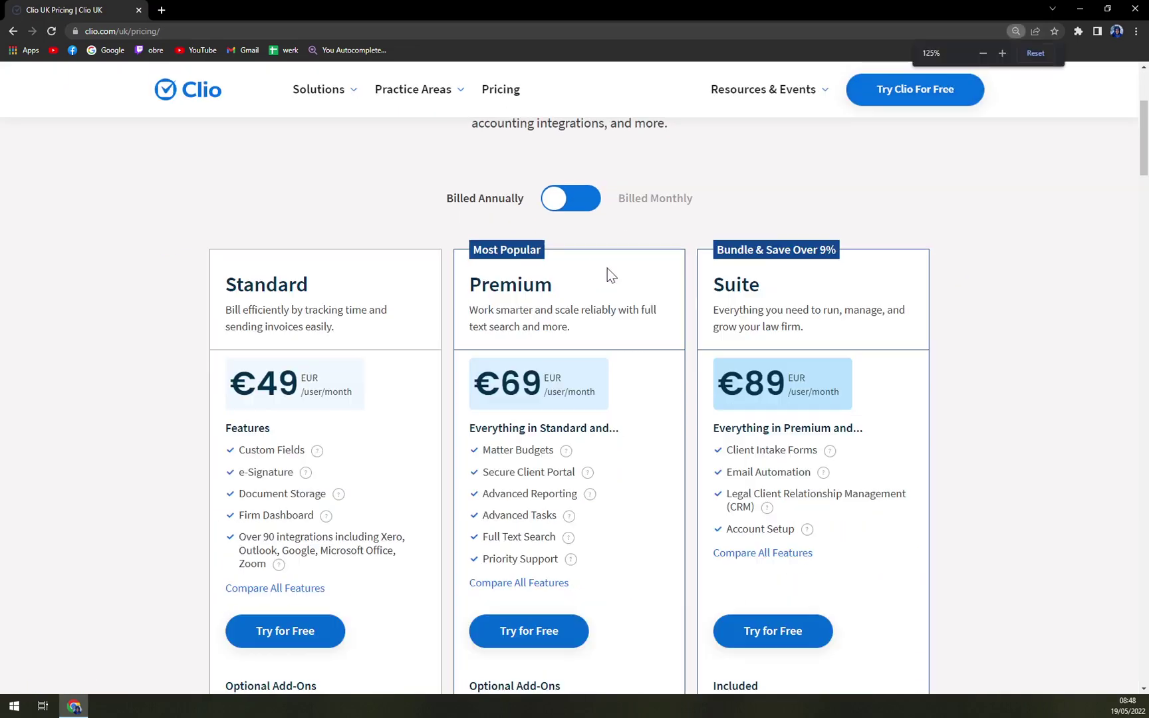
# Step: Compare monthly and annual billing prices, ending on annual (€49/€69/€89)
pyautogui.click(560, 207)
pyautogui.click(559, 208)
pyautogui.click(558, 210)
pyautogui.click(558, 210)
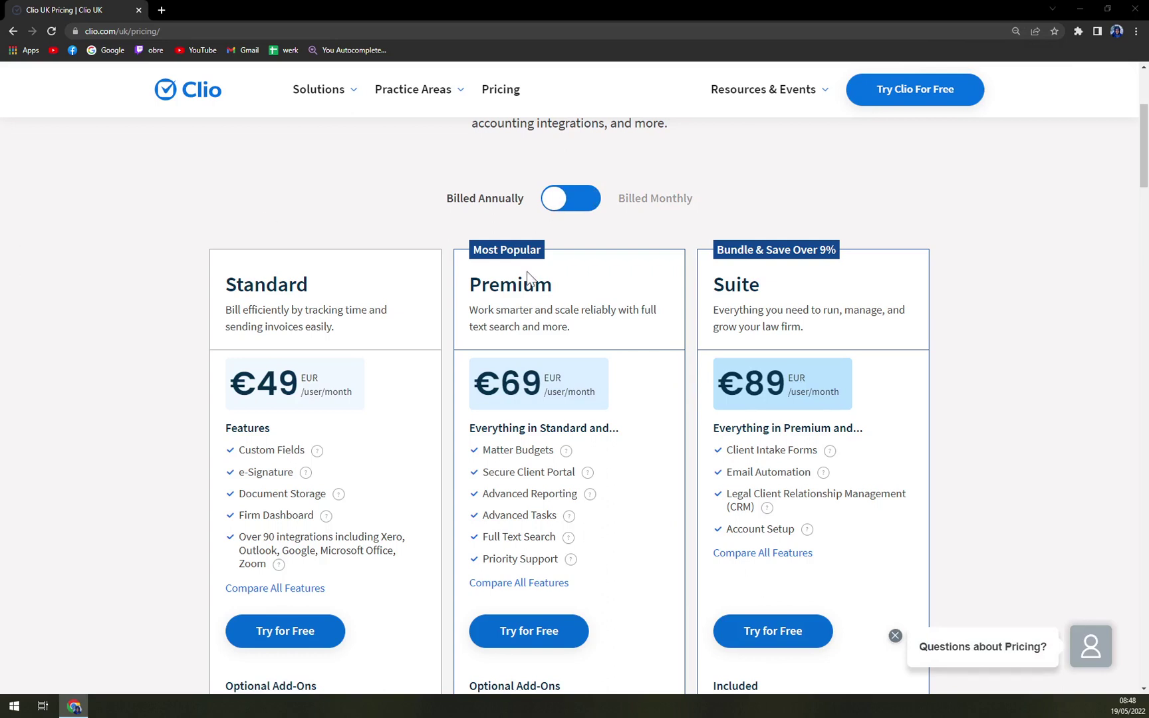
pyautogui.click(558, 198)
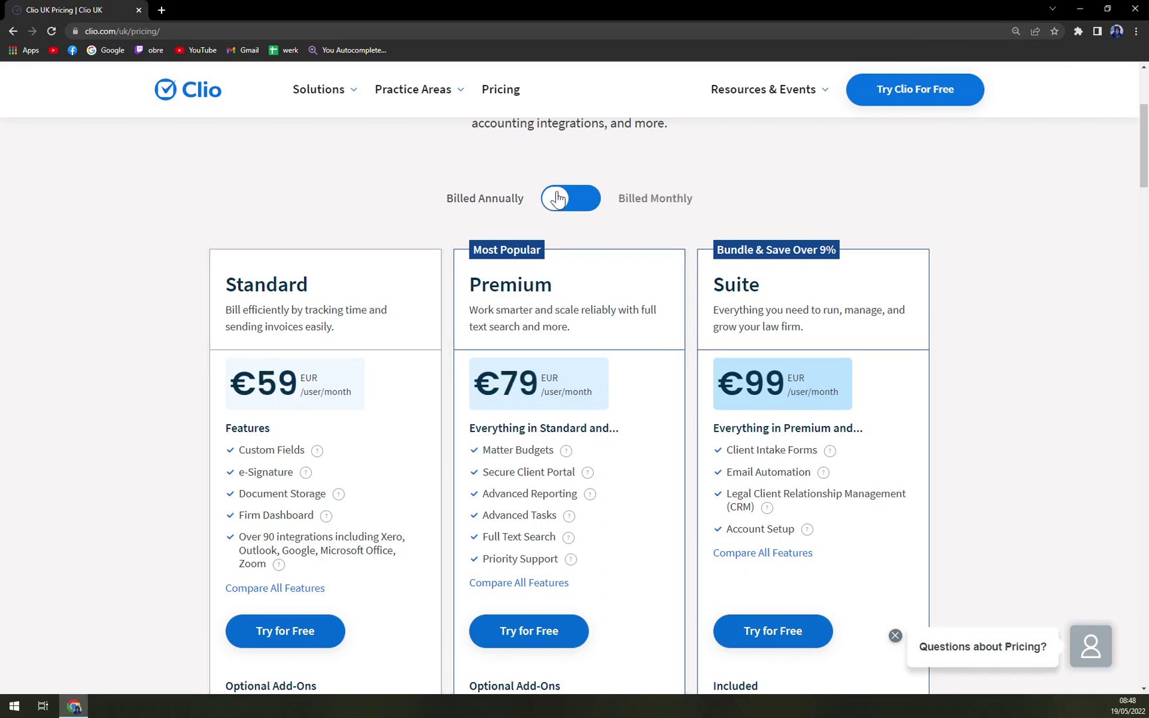
pyautogui.click(593, 201)
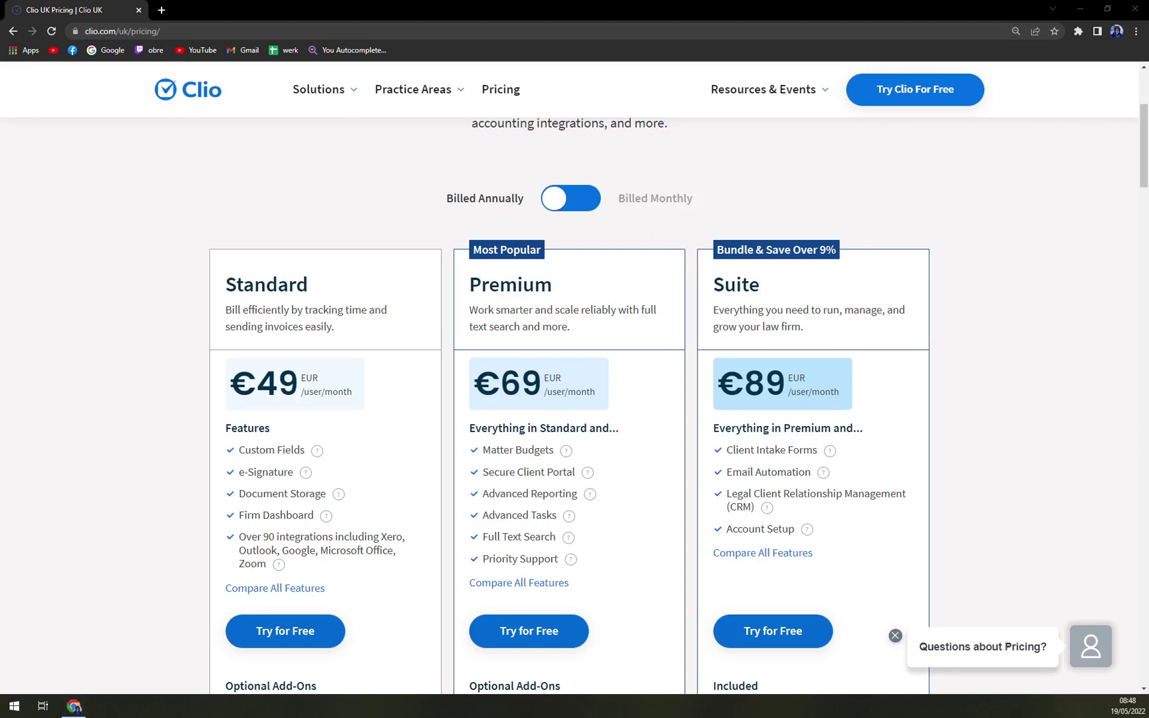
# Step: Scroll through the Compare plans table and dismiss the 'Questions about Pricing?' chat prompt
pyautogui.scroll(-7, 936, 364)
pyautogui.scroll(-10, 921, 346)
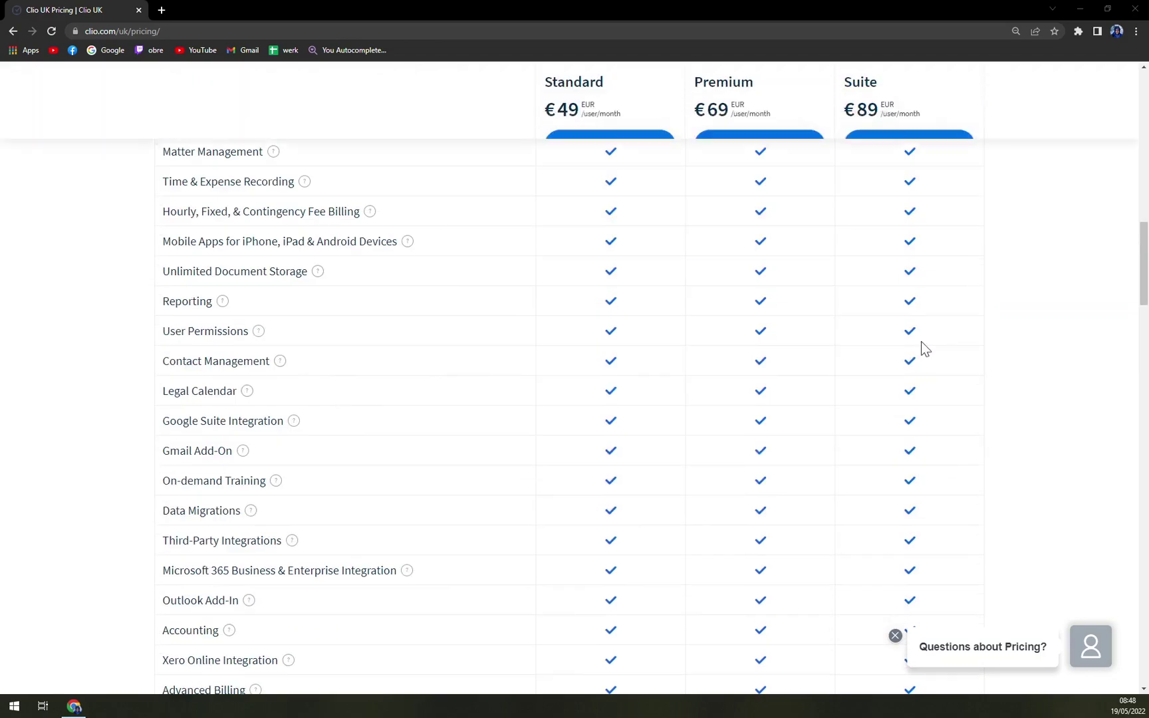
pyautogui.scroll(-5, 951, 335)
pyautogui.scroll(-10, 976, 332)
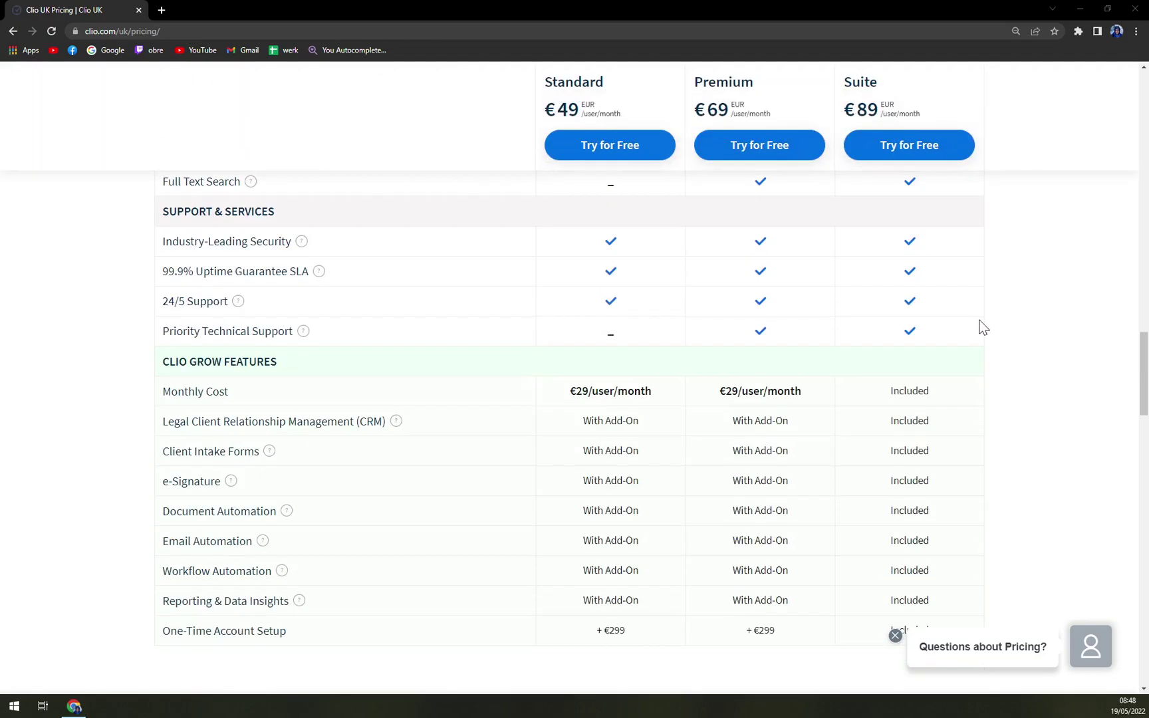
pyautogui.scroll(6, 974, 333)
pyautogui.scroll(-2, 972, 328)
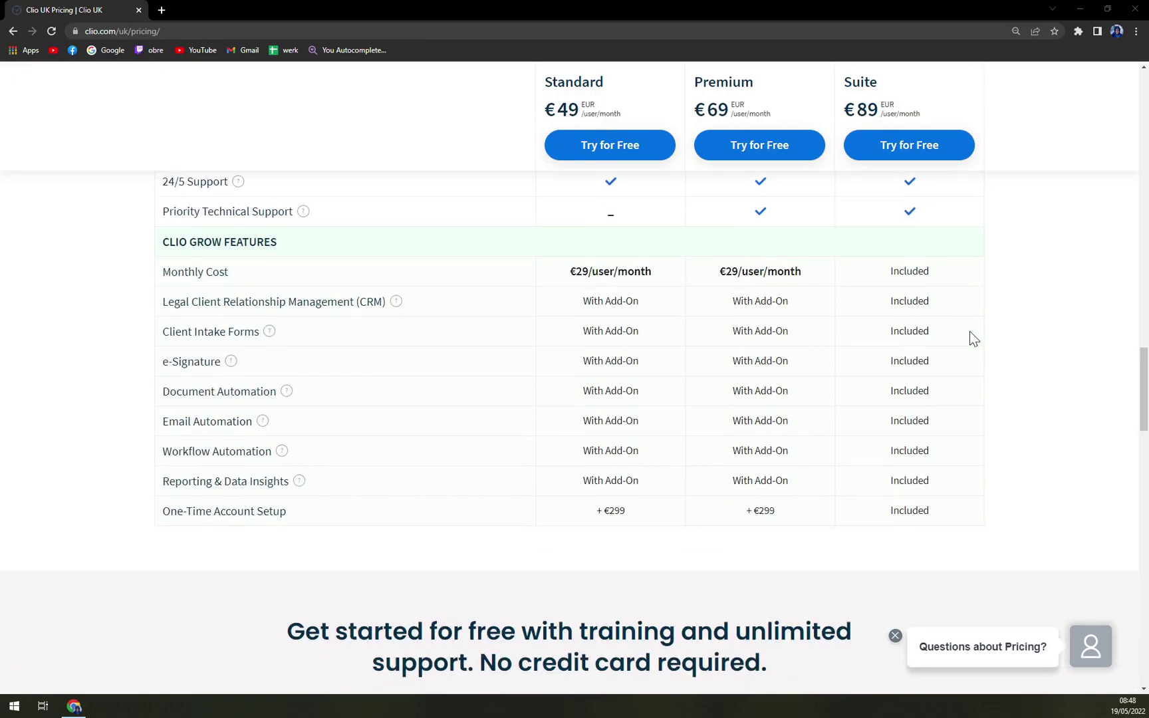
pyautogui.click(896, 637)
pyautogui.scroll(-7, 1042, 335)
pyautogui.scroll(12, 1000, 365)
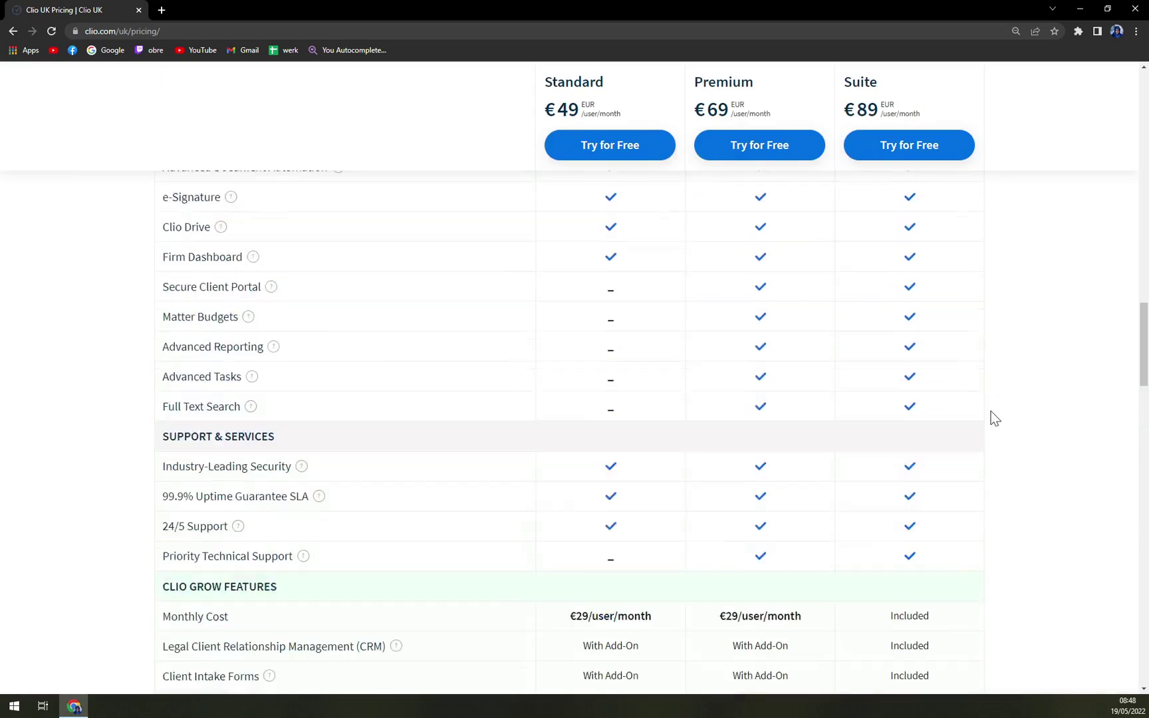
pyautogui.scroll(12, 984, 432)
pyautogui.scroll(2, 583, 448)
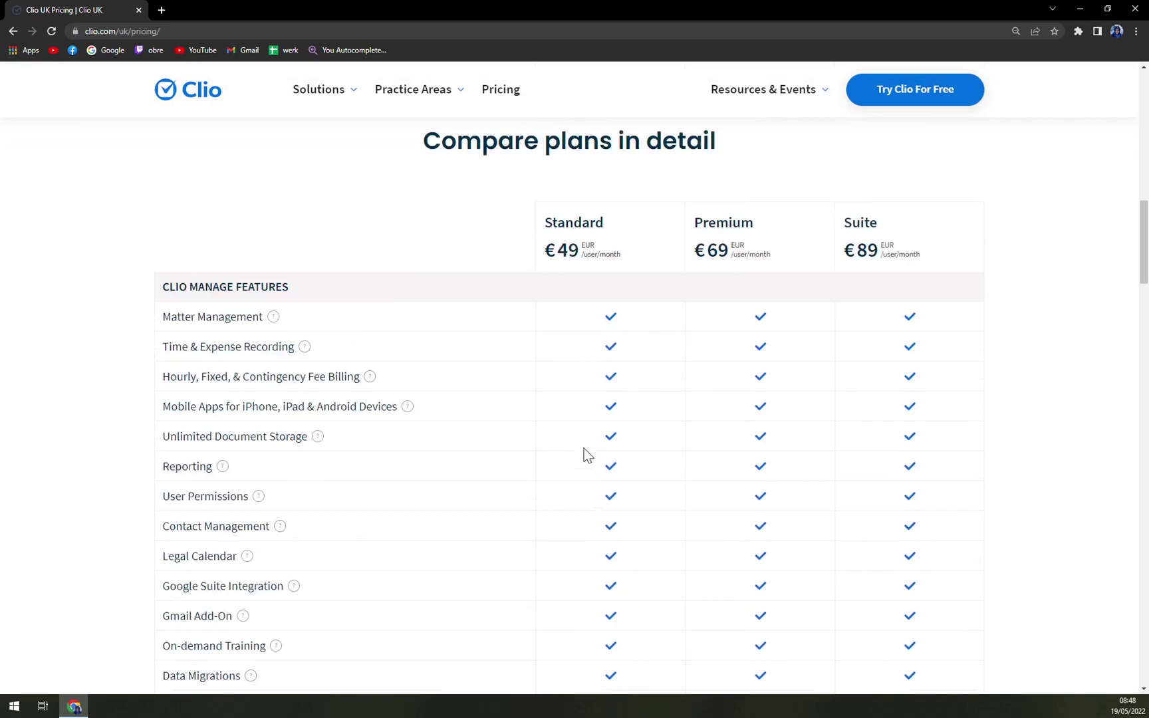
pyautogui.scroll(10, 584, 448)
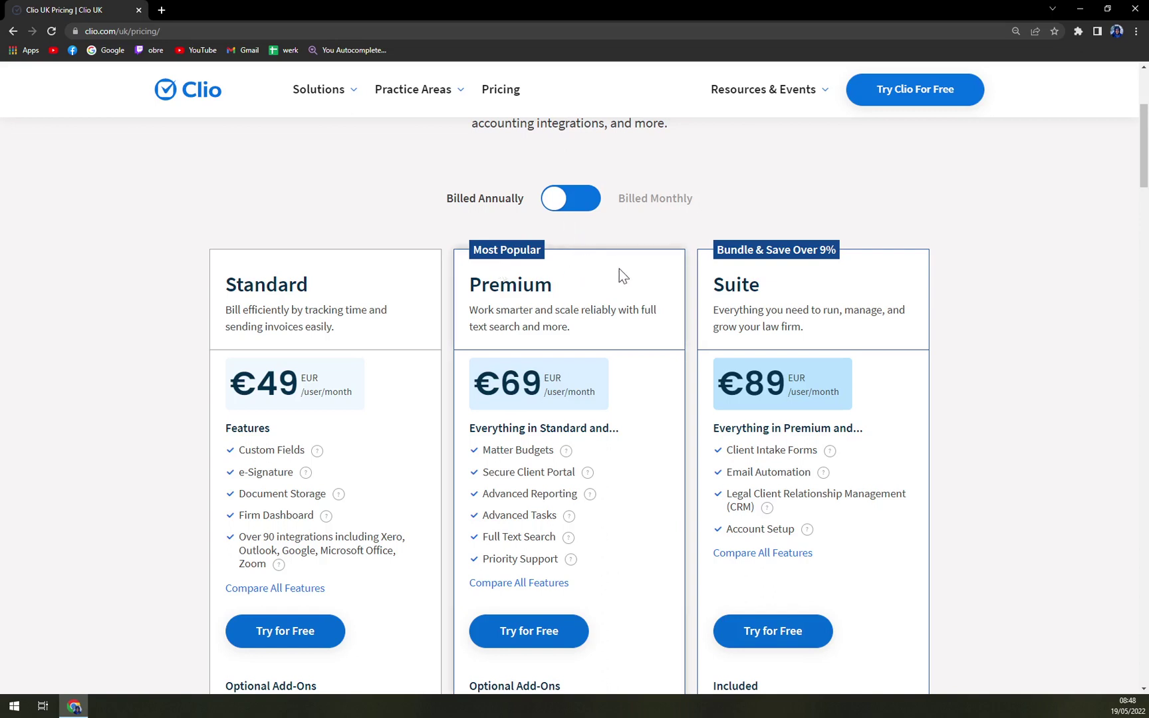
# Step: Review the full feature comparison via Compare All Features, then return to the plan cards
pyautogui.scroll(-1, 635, 333)
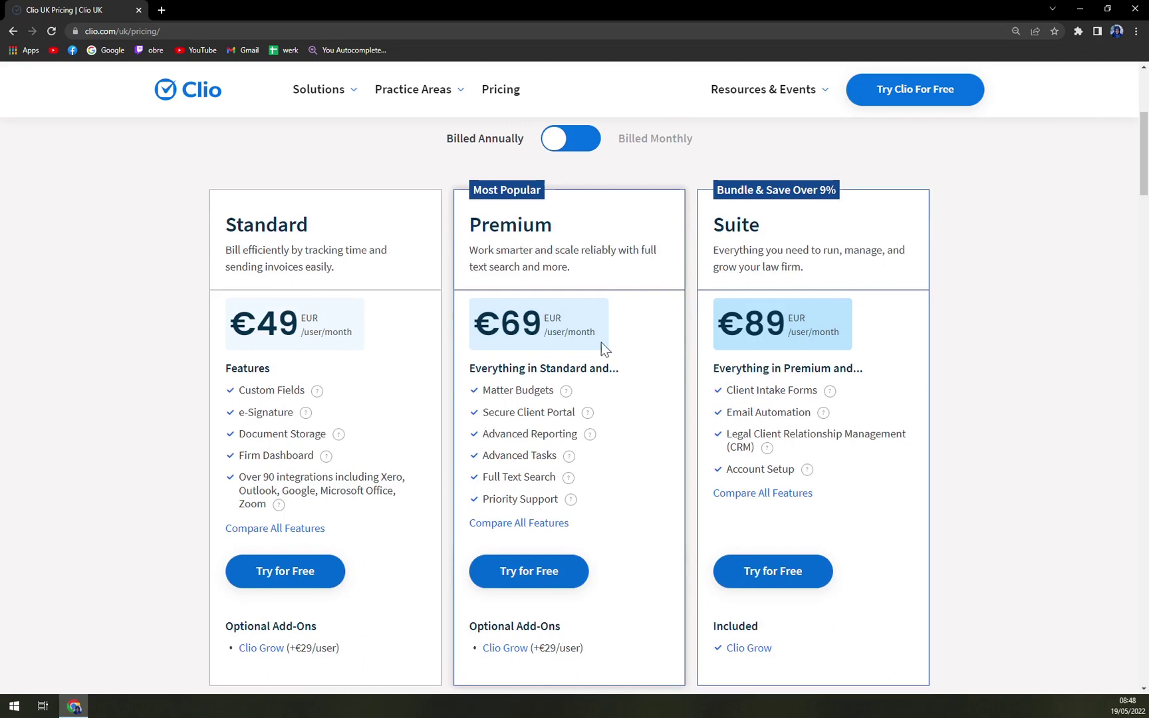
pyautogui.click(525, 522)
pyautogui.scroll(-5, 479, 445)
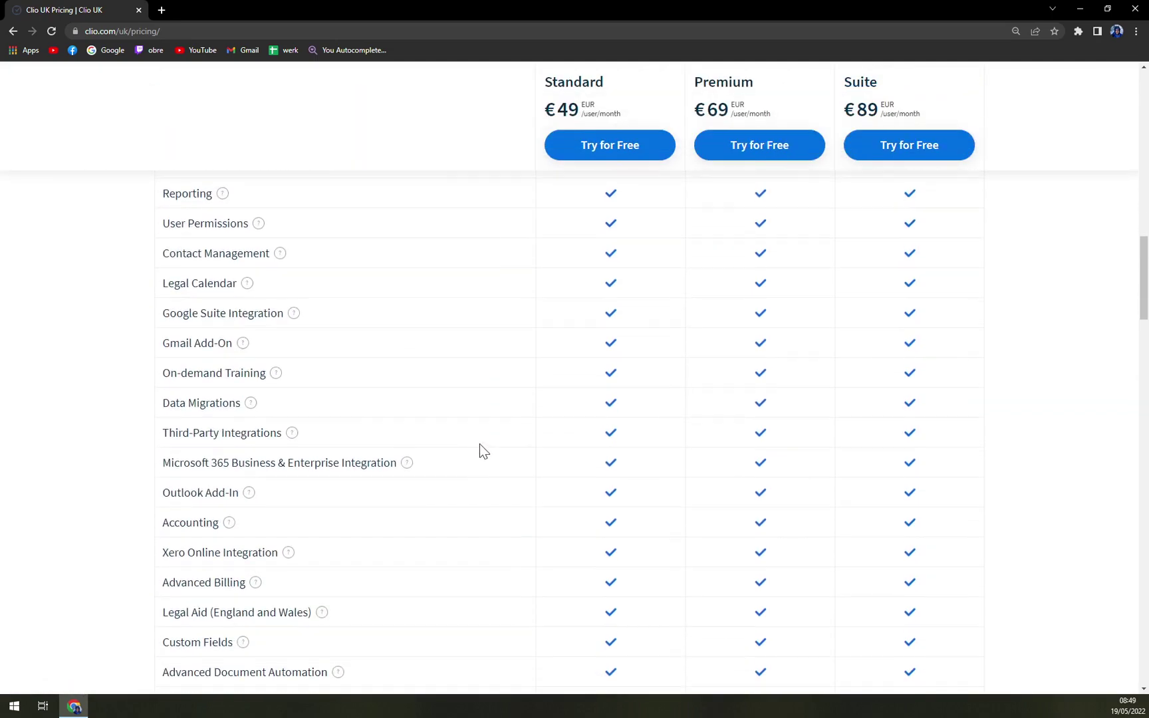
pyautogui.scroll(-1, 479, 442)
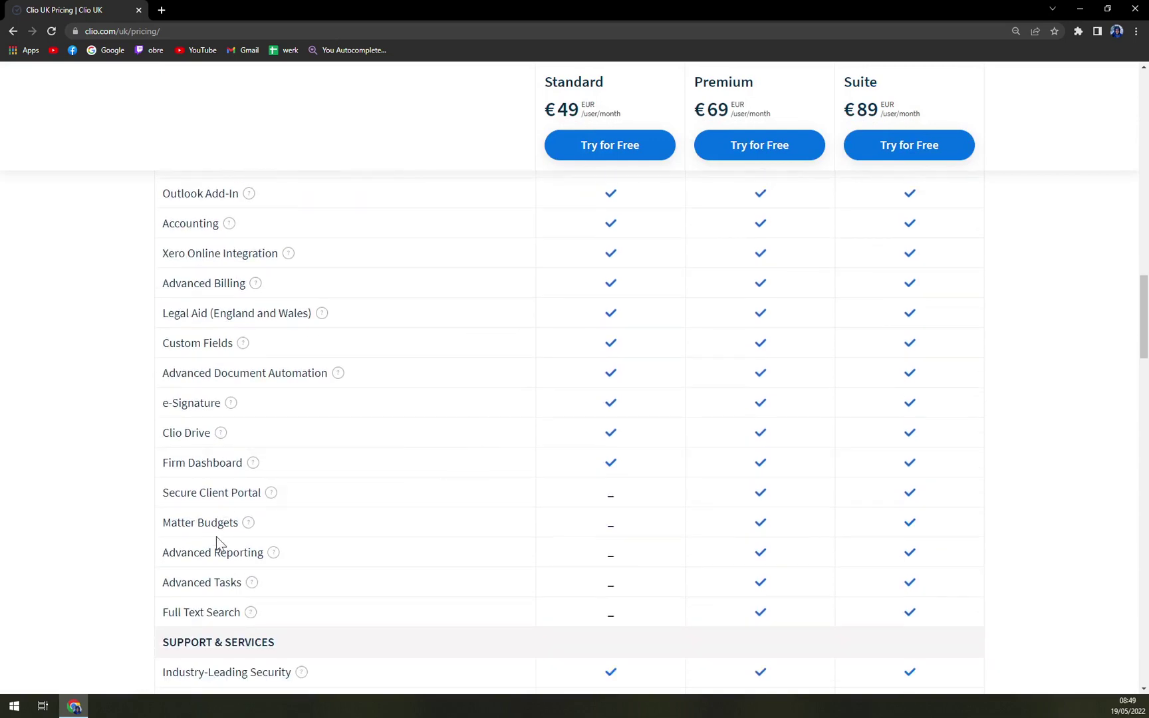
pyautogui.scroll(2, 215, 451)
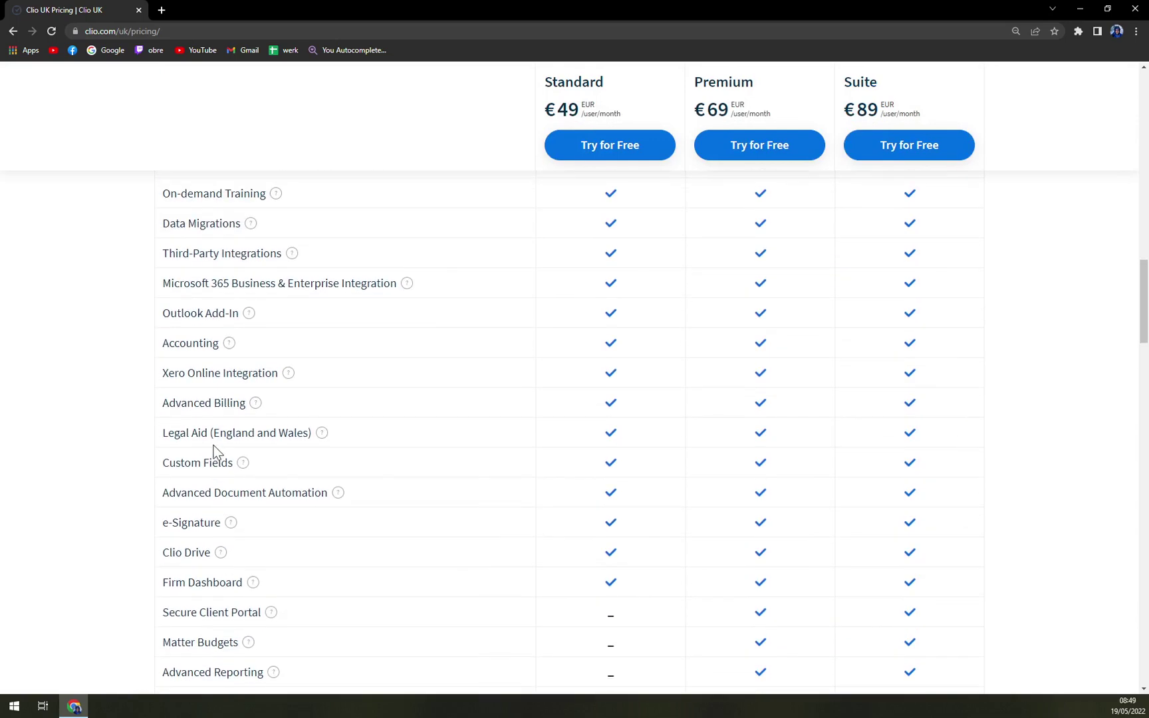
pyautogui.scroll(-8, 641, 545)
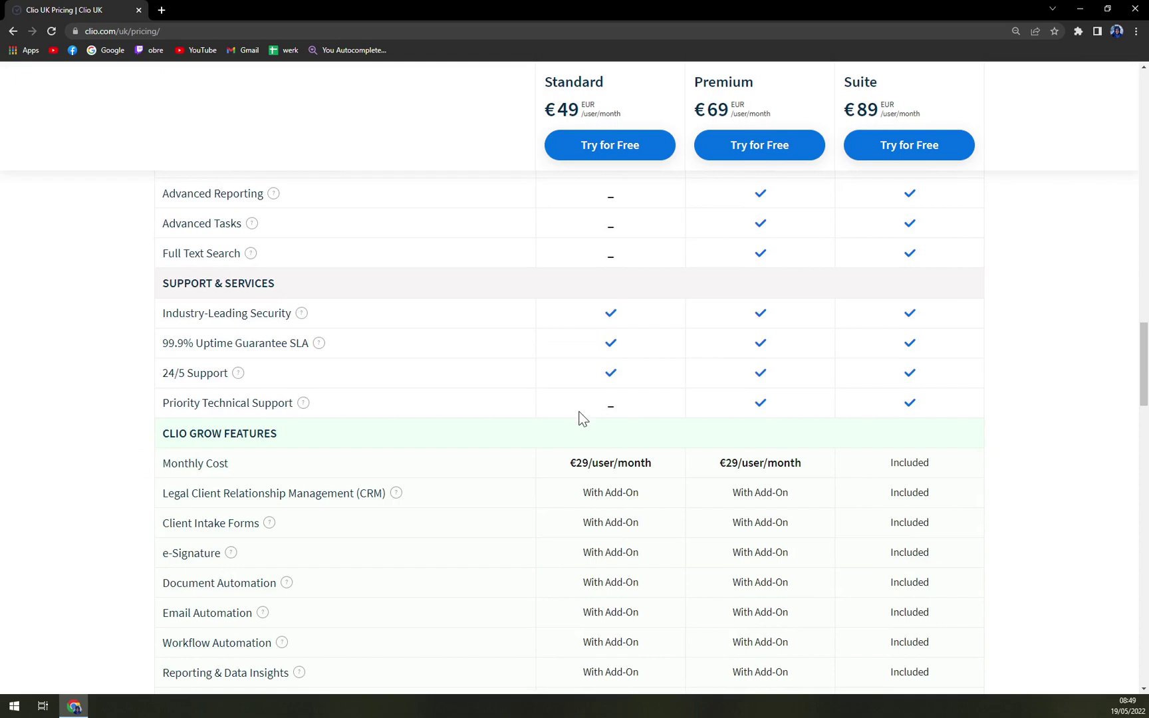
pyautogui.scroll(6, 575, 425)
pyautogui.scroll(20, 570, 426)
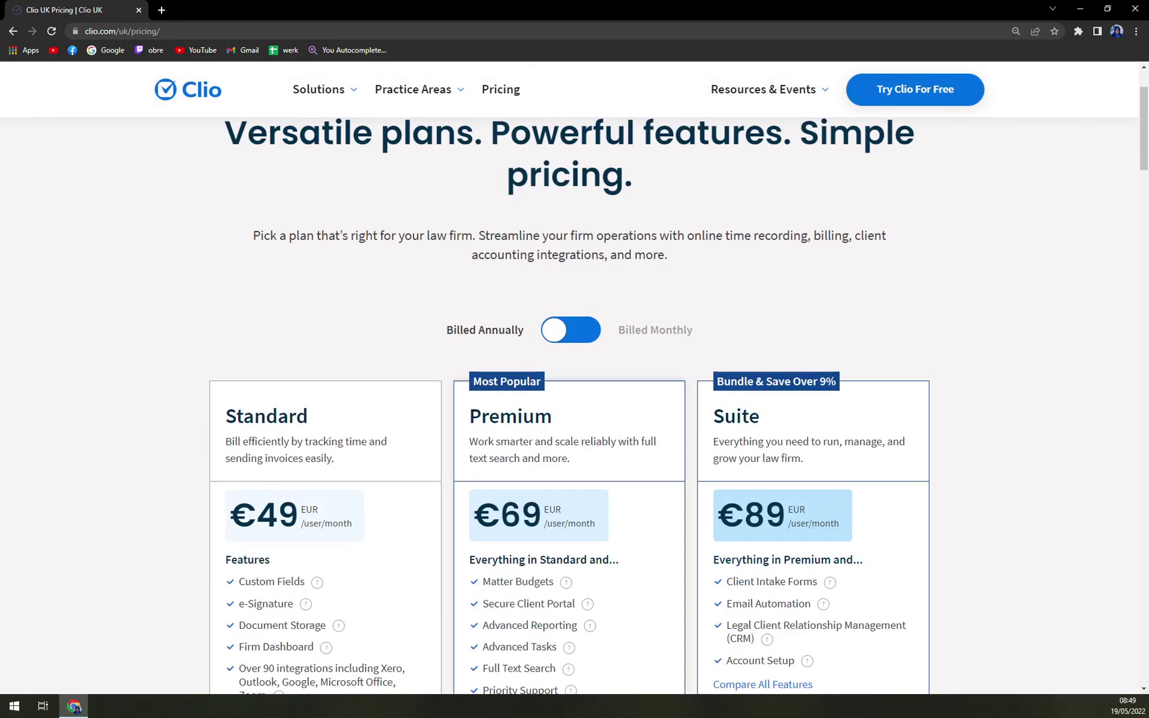
# Step: Open the Try Clio for free sign-up form
pyautogui.click(883, 132)
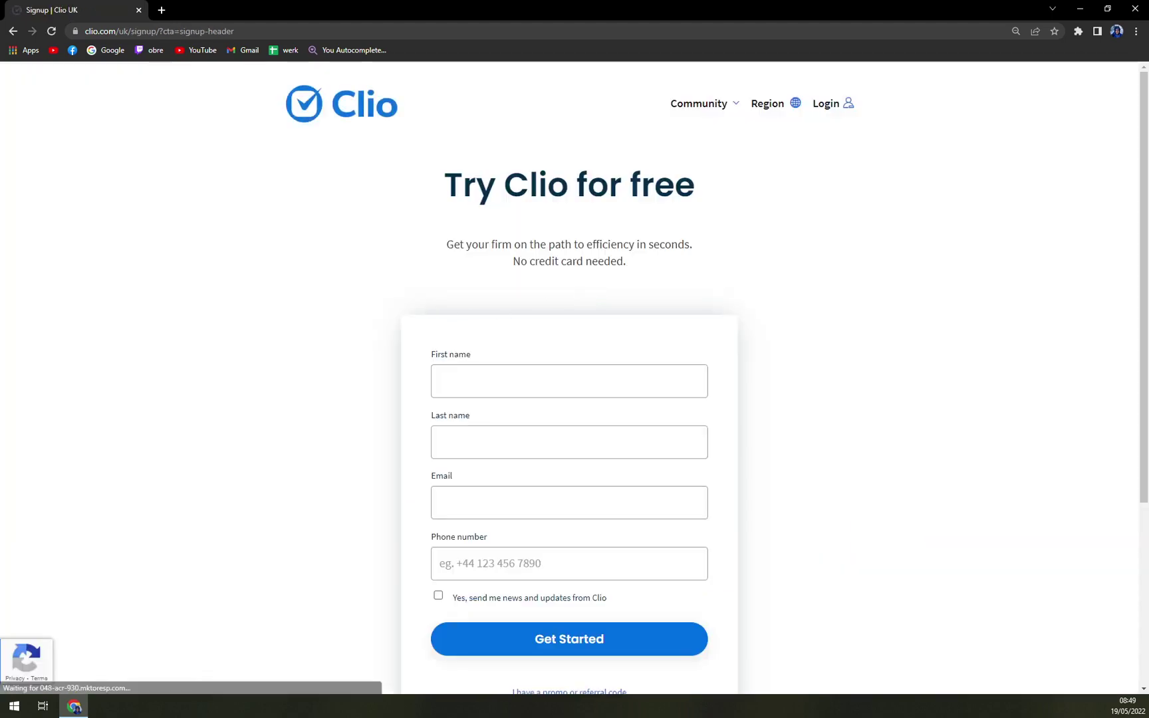
pyautogui.scroll(-1, 364, 405)
pyautogui.scroll(-3, 365, 404)
pyautogui.scroll(4, 362, 403)
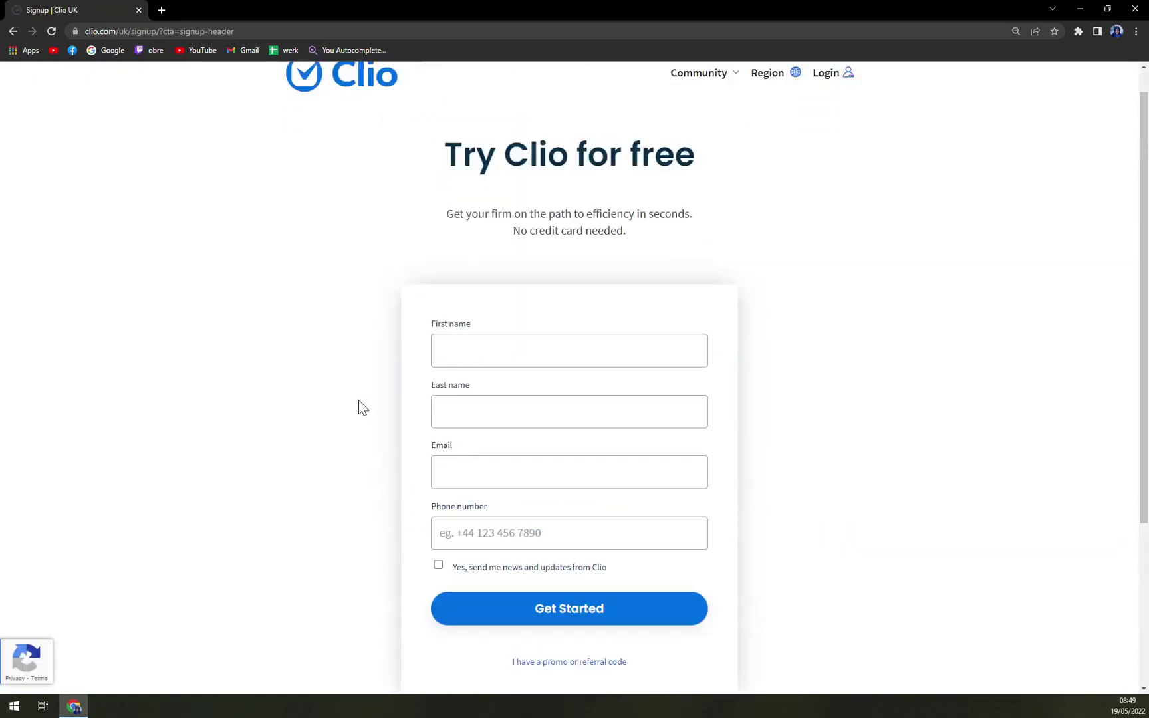
pyautogui.scroll(-1, 358, 407)
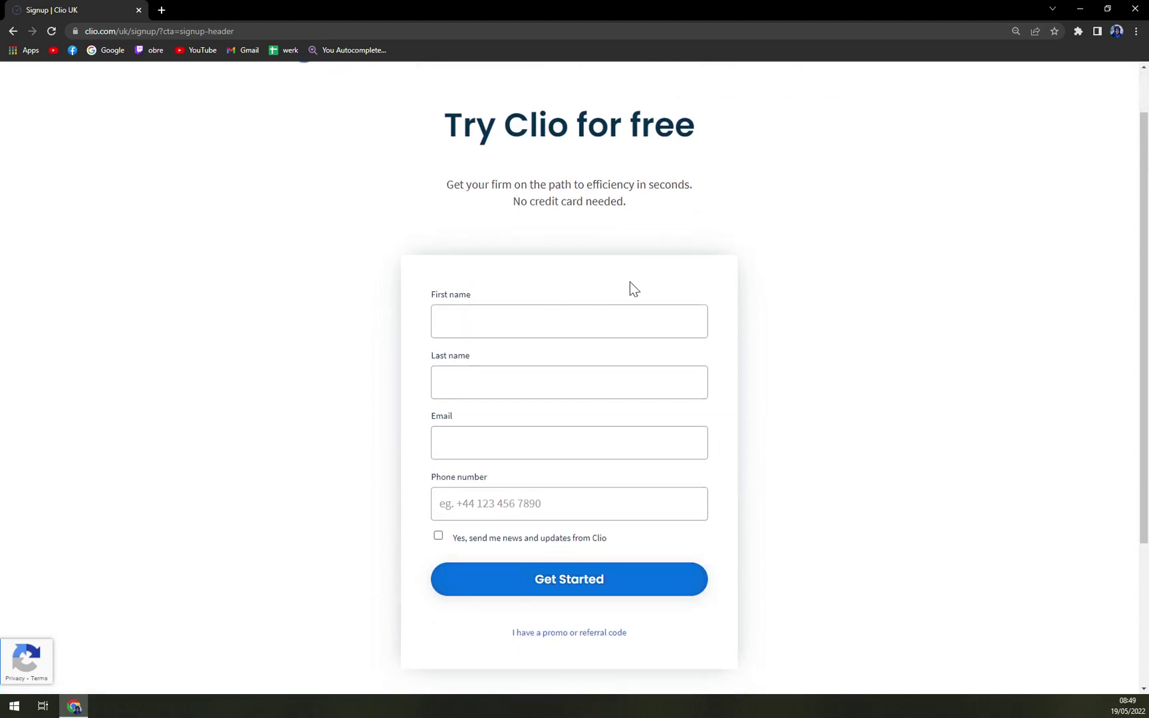
# Step: Enter the user's first name, last name, e-mail address and phone number in the form
pyautogui.click(441, 321)
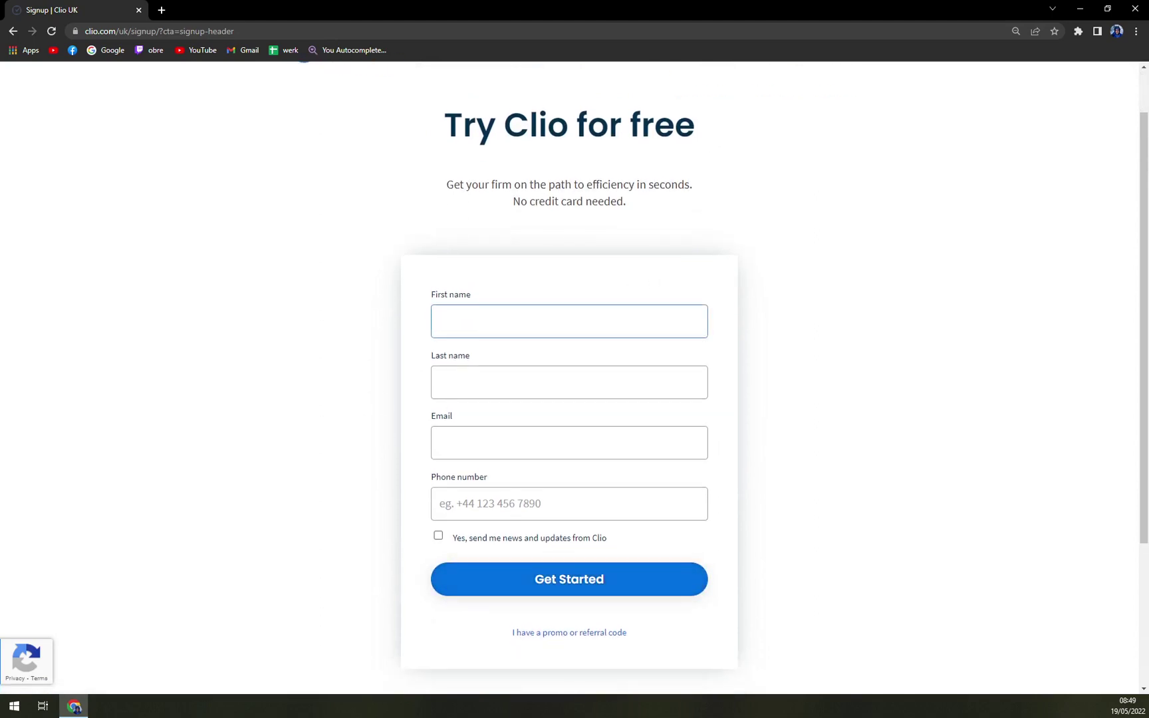
pyautogui.press('Tab')
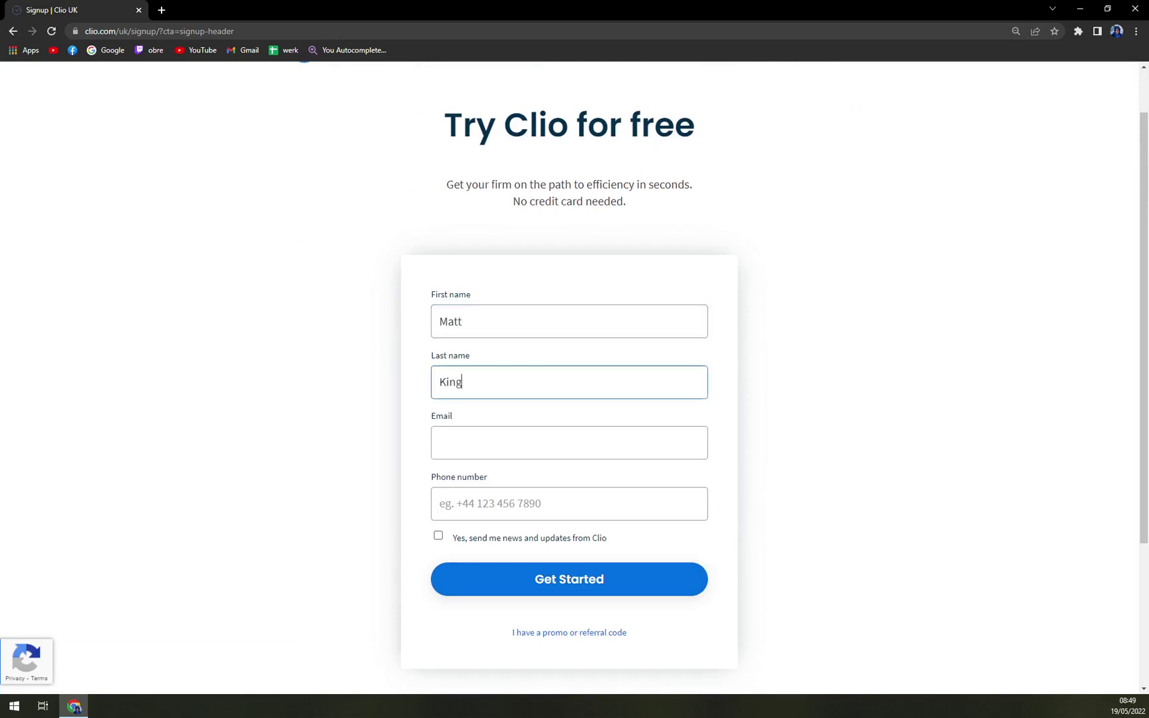
pyautogui.press('Tab')
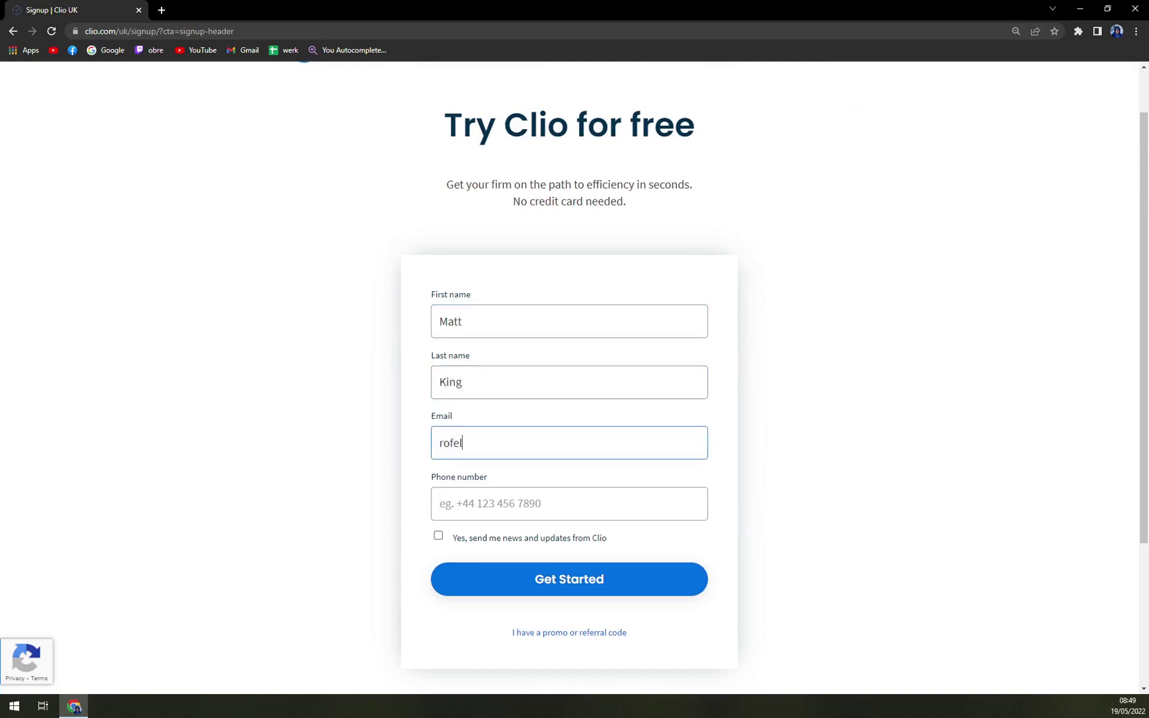
pyautogui.press('Tab')
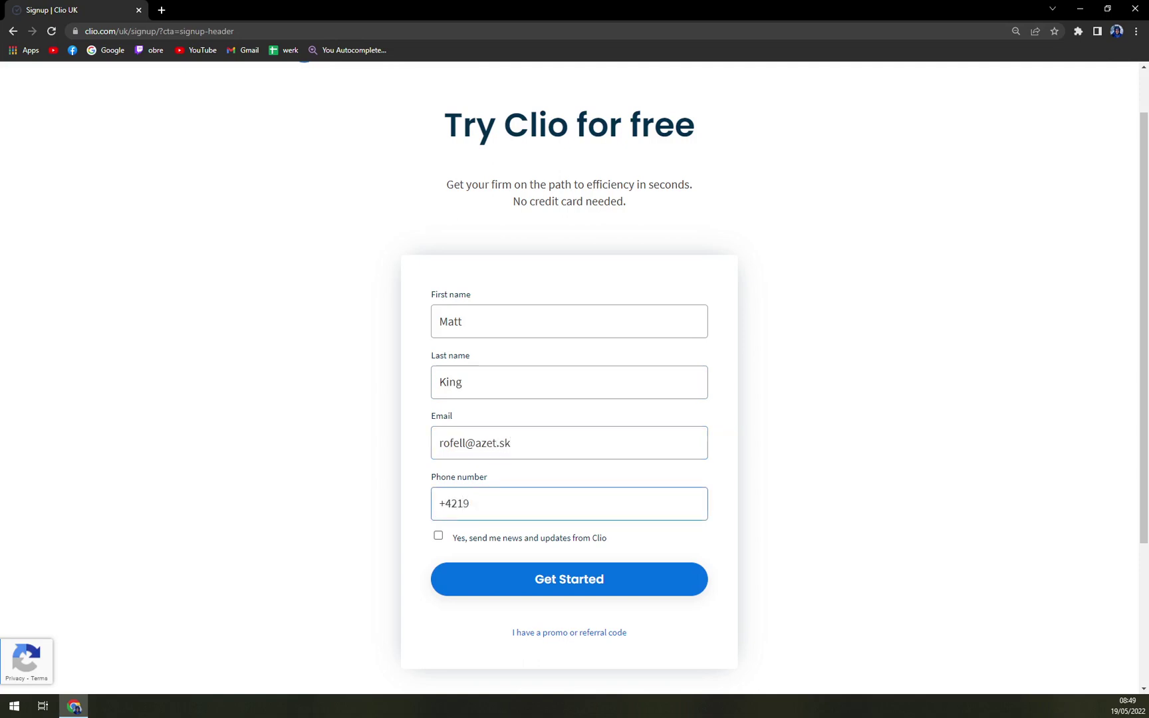
# Step: Submit the trial sign-up with Get Started and wait for the Personal Dashboard
pyautogui.click(538, 594)
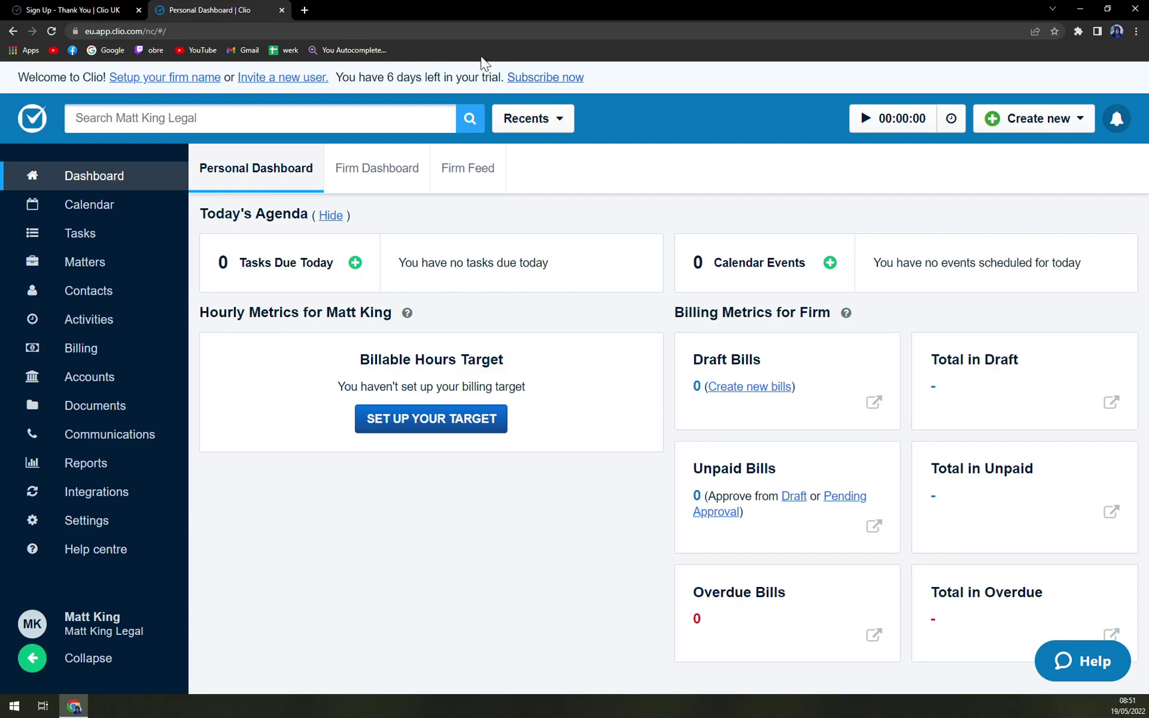
pyautogui.click(536, 78)
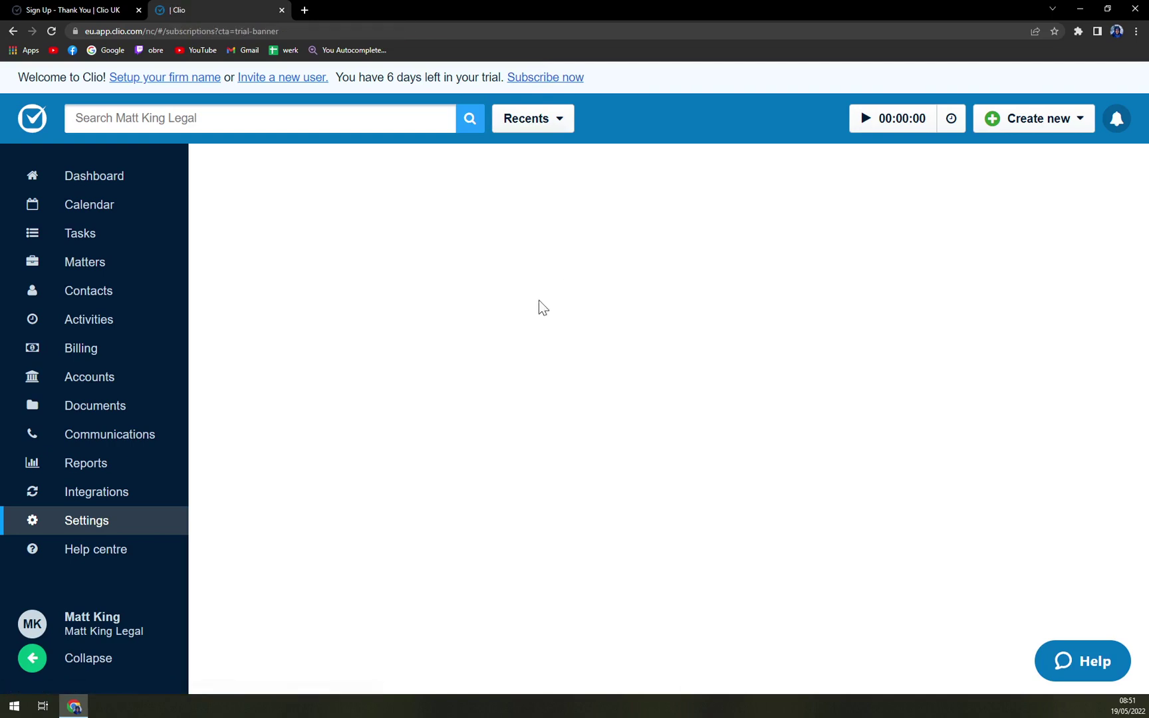
pyautogui.scroll(-1, 773, 473)
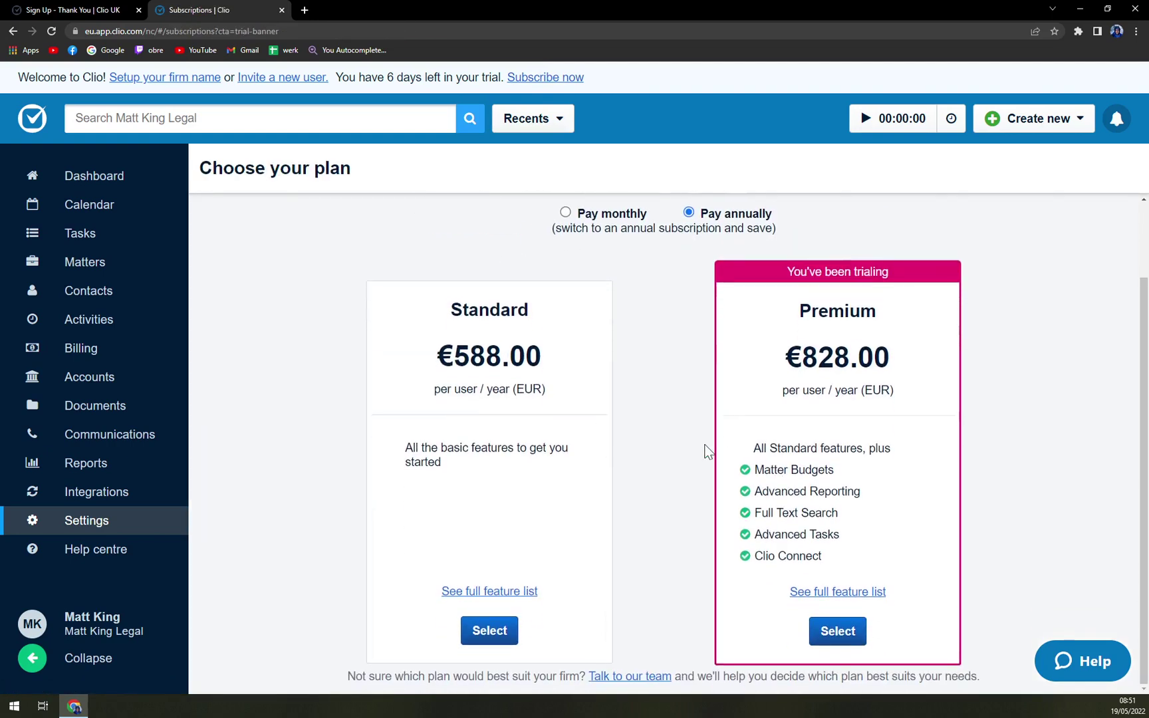
pyautogui.scroll(1, 706, 451)
pyautogui.click(594, 306)
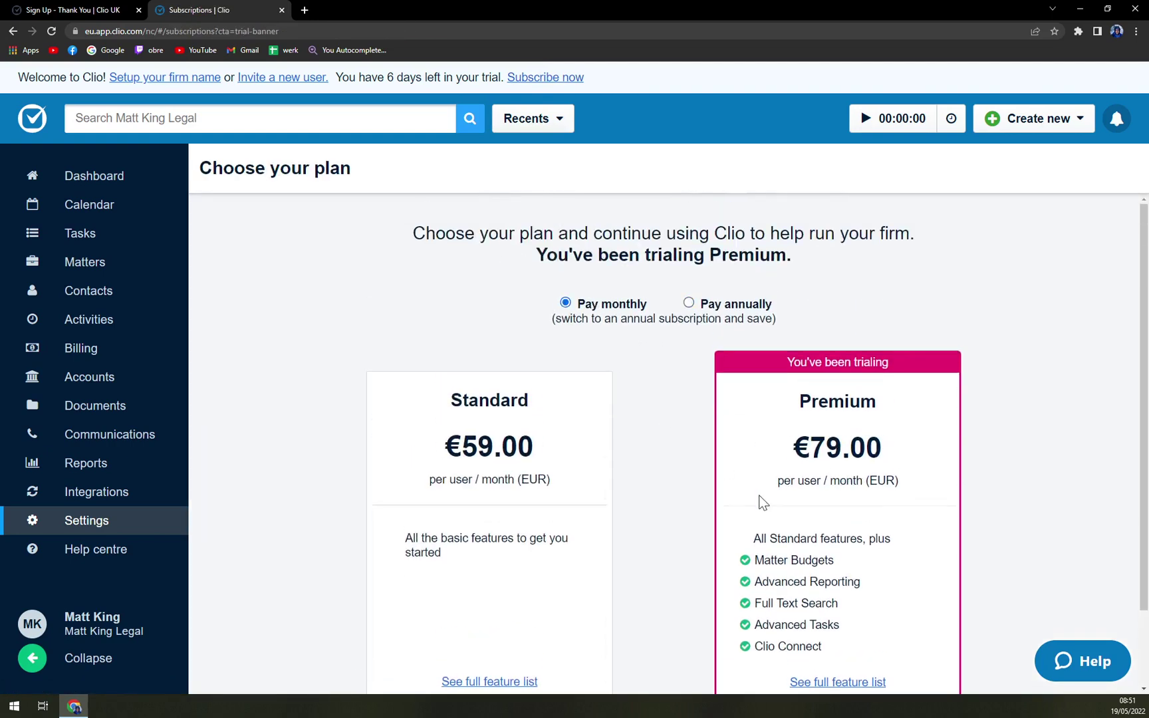
pyautogui.scroll(-1, 759, 500)
pyautogui.scroll(1, 518, 423)
pyautogui.click(716, 305)
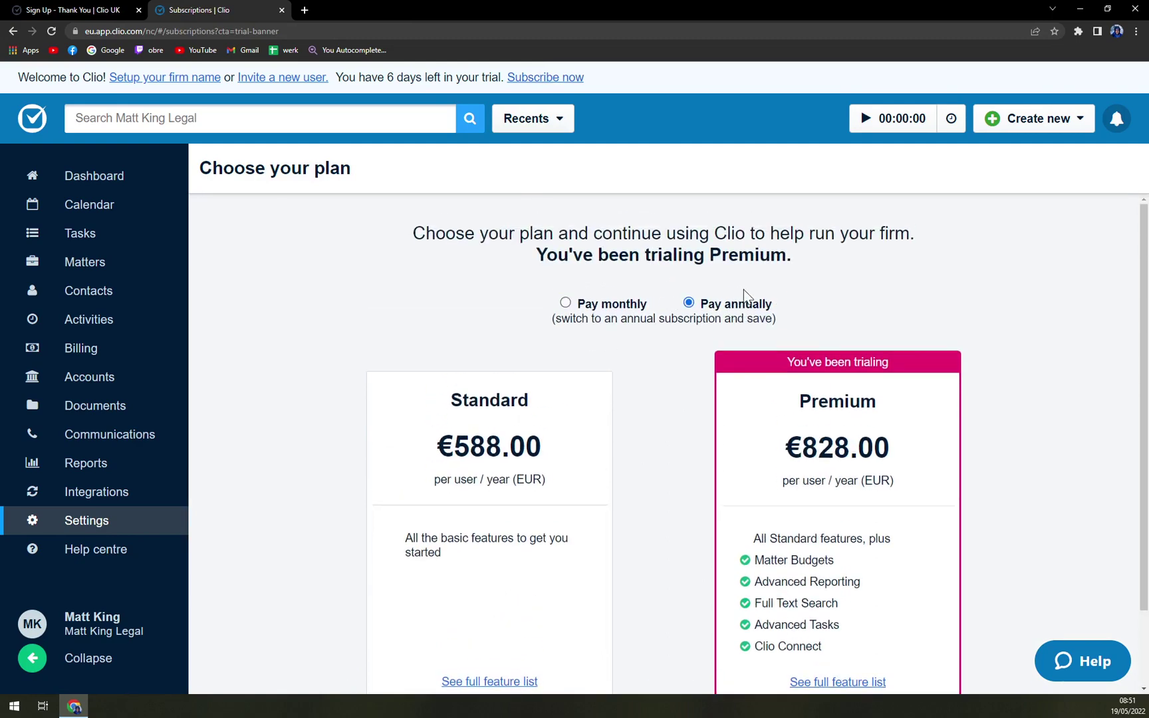
pyautogui.scroll(-2, 764, 300)
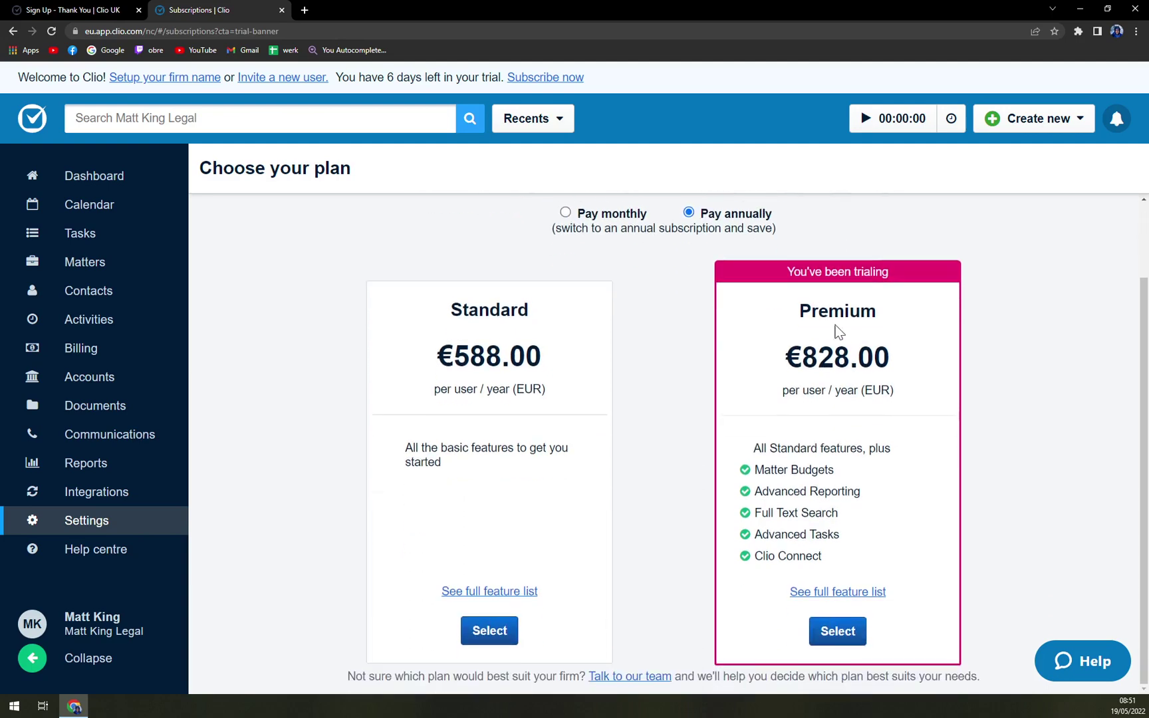
pyautogui.scroll(2, 223, 242)
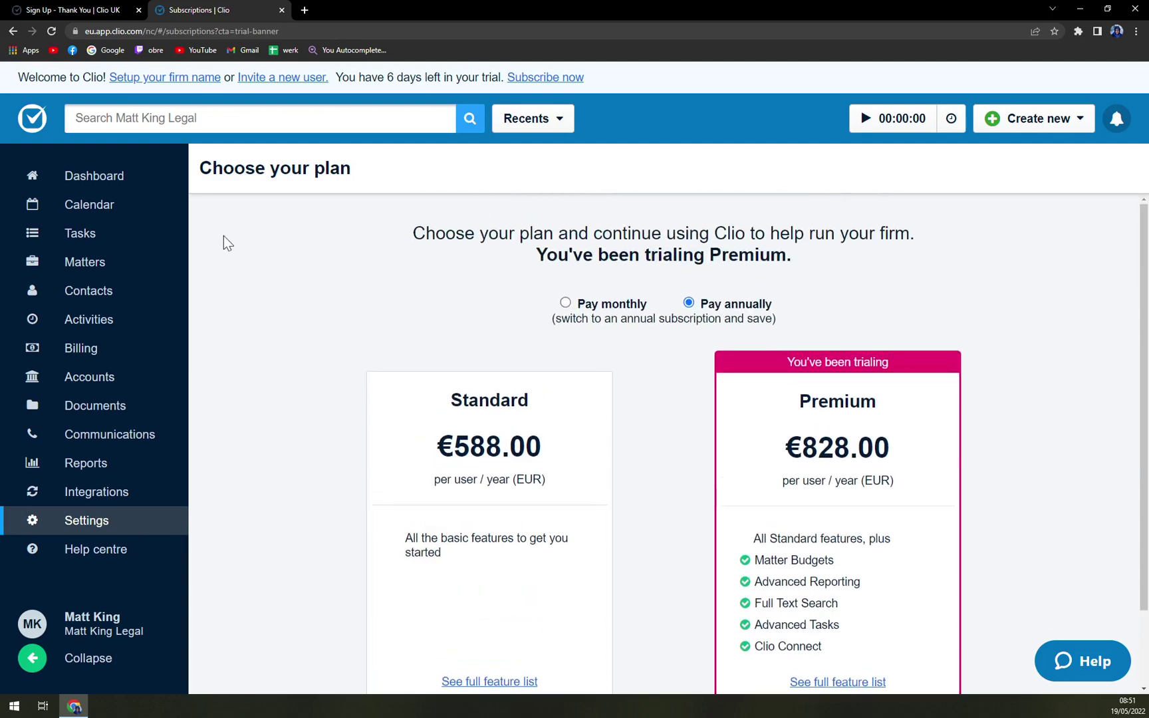
# Step: Pass through Dashboard and Calendar to Tasks and open a blank New task form
pyautogui.click(100, 187)
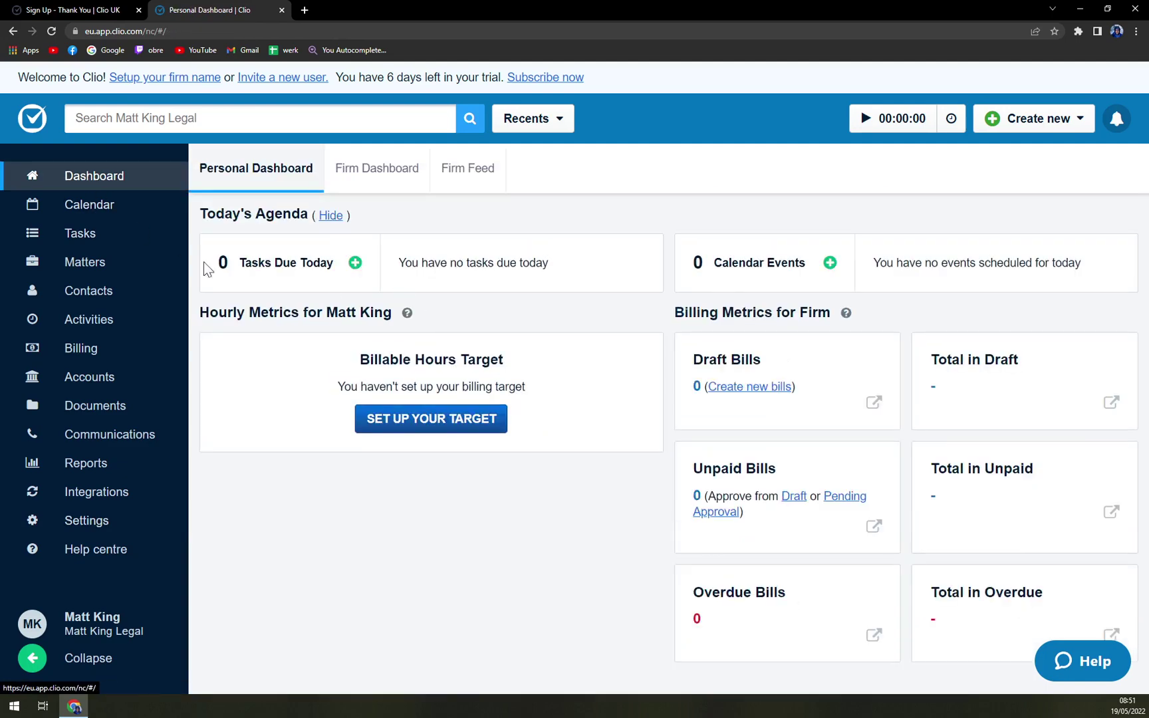
pyautogui.click(111, 220)
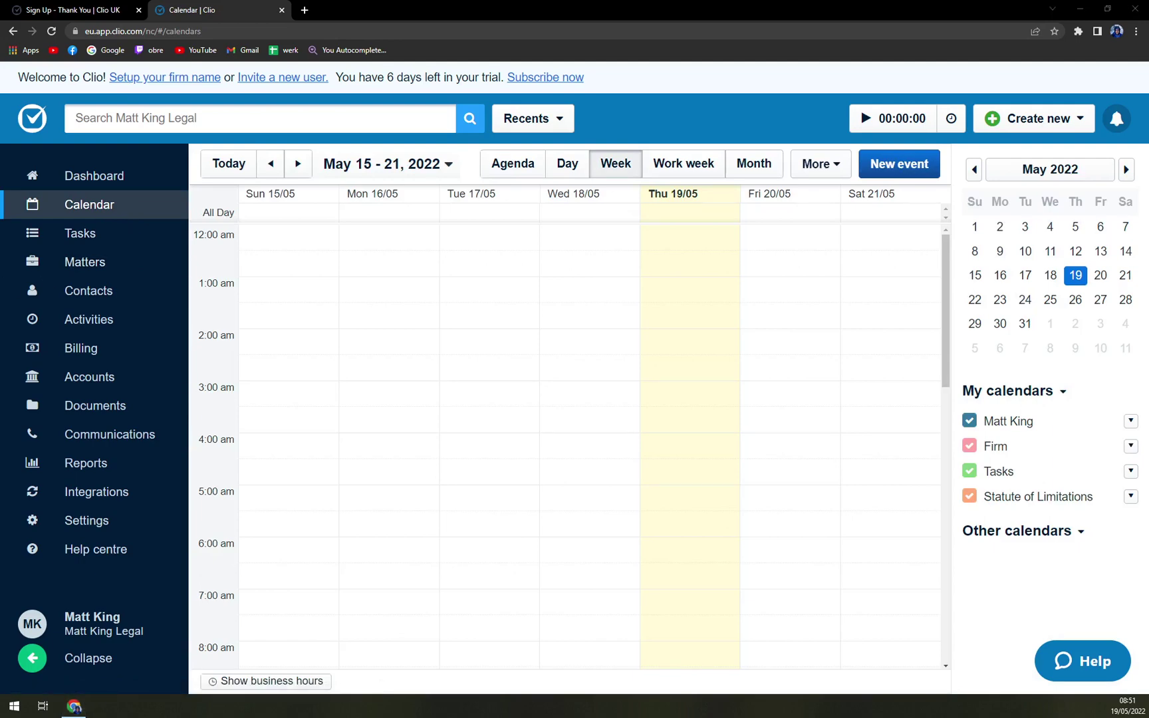
pyautogui.click(109, 244)
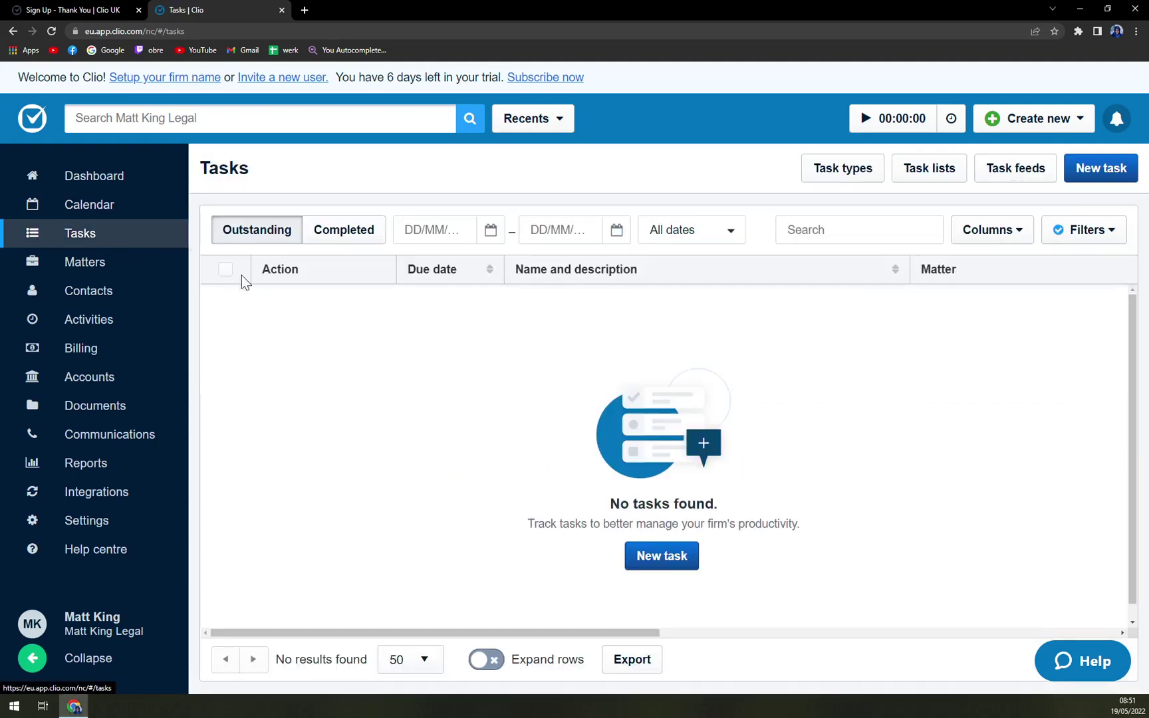
pyautogui.click(643, 564)
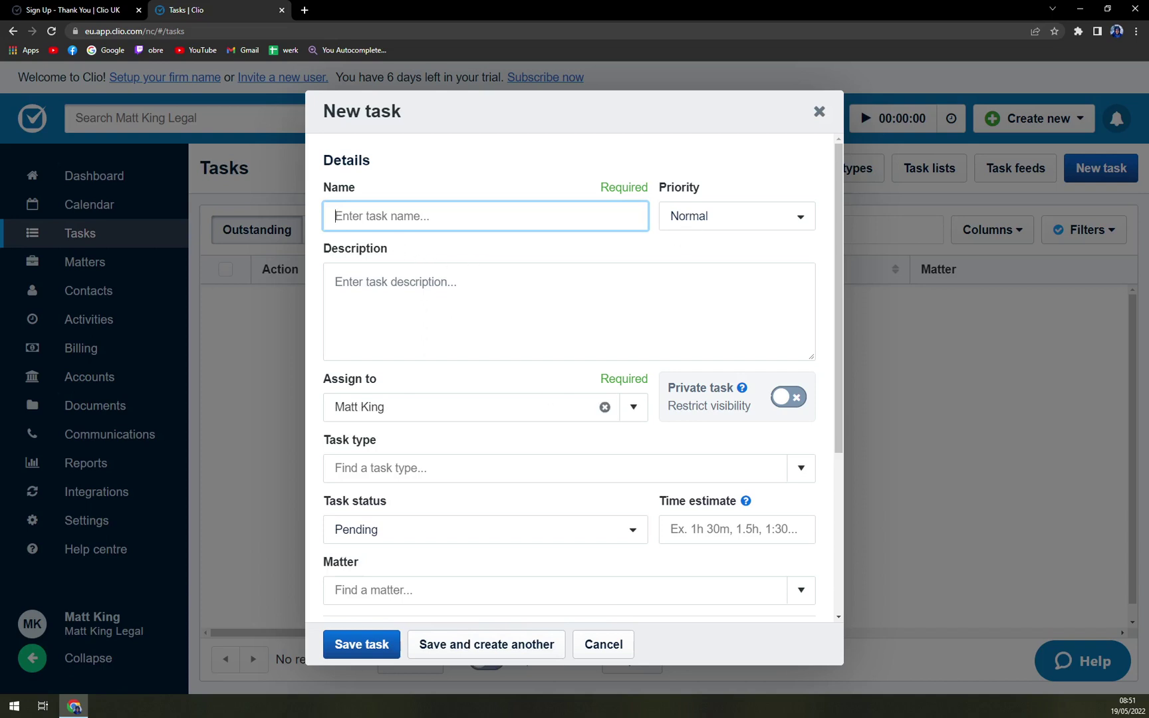
pyautogui.scroll(-4, 611, 422)
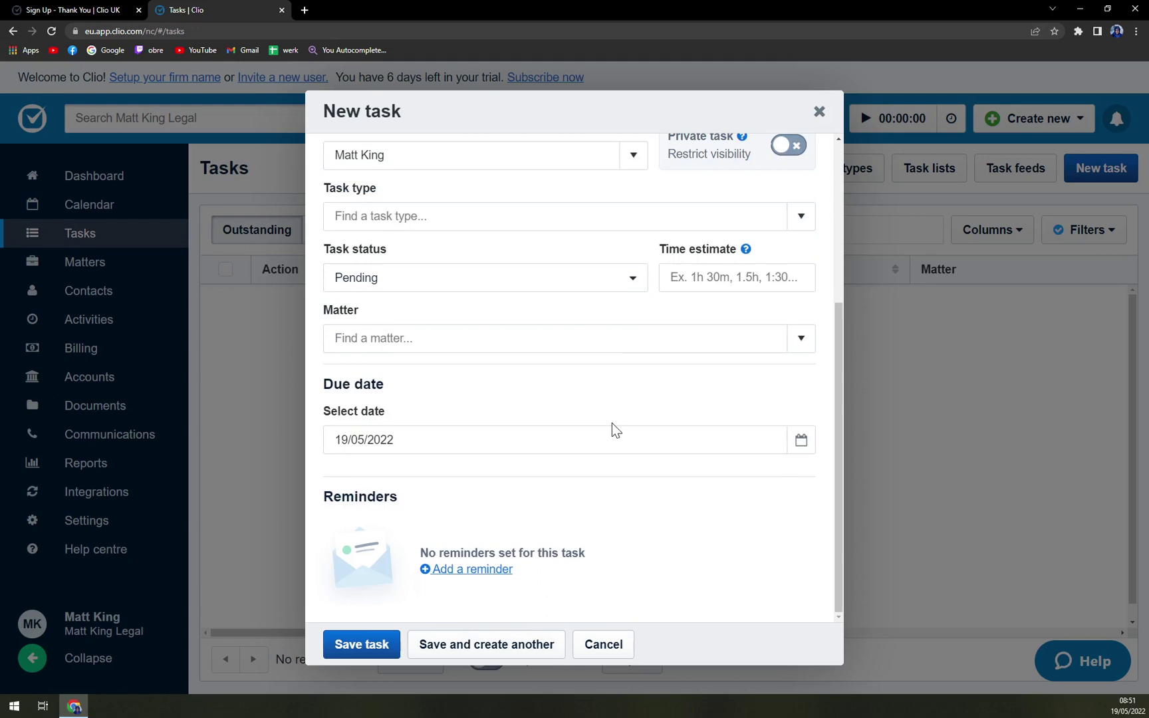
# Step: Discard the New task form and visit Matters, Contacts, Activities and Billing
pyautogui.click(819, 112)
pyautogui.click(90, 264)
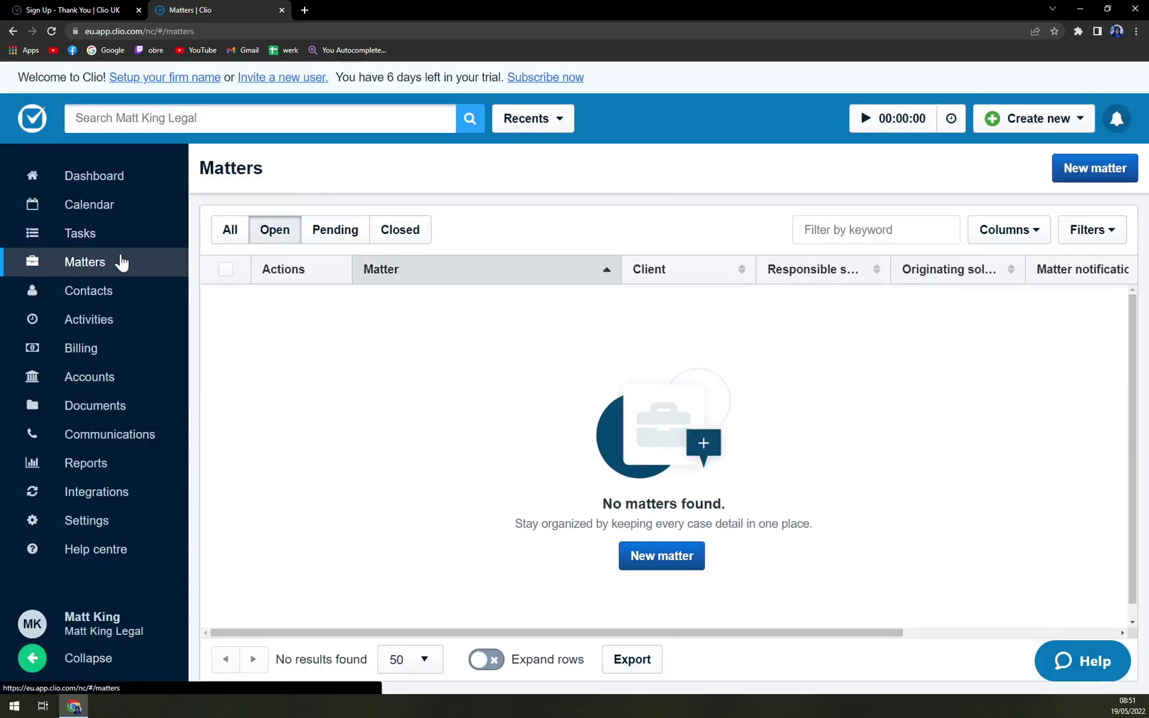
pyautogui.click(110, 302)
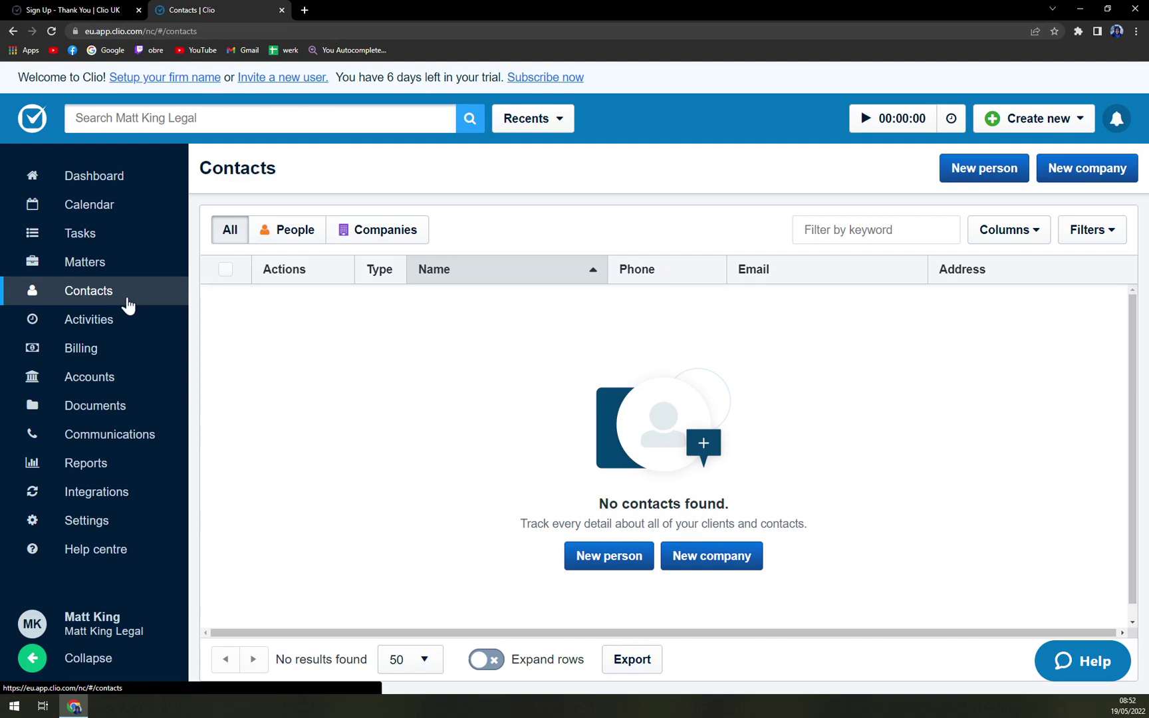
pyautogui.click(114, 334)
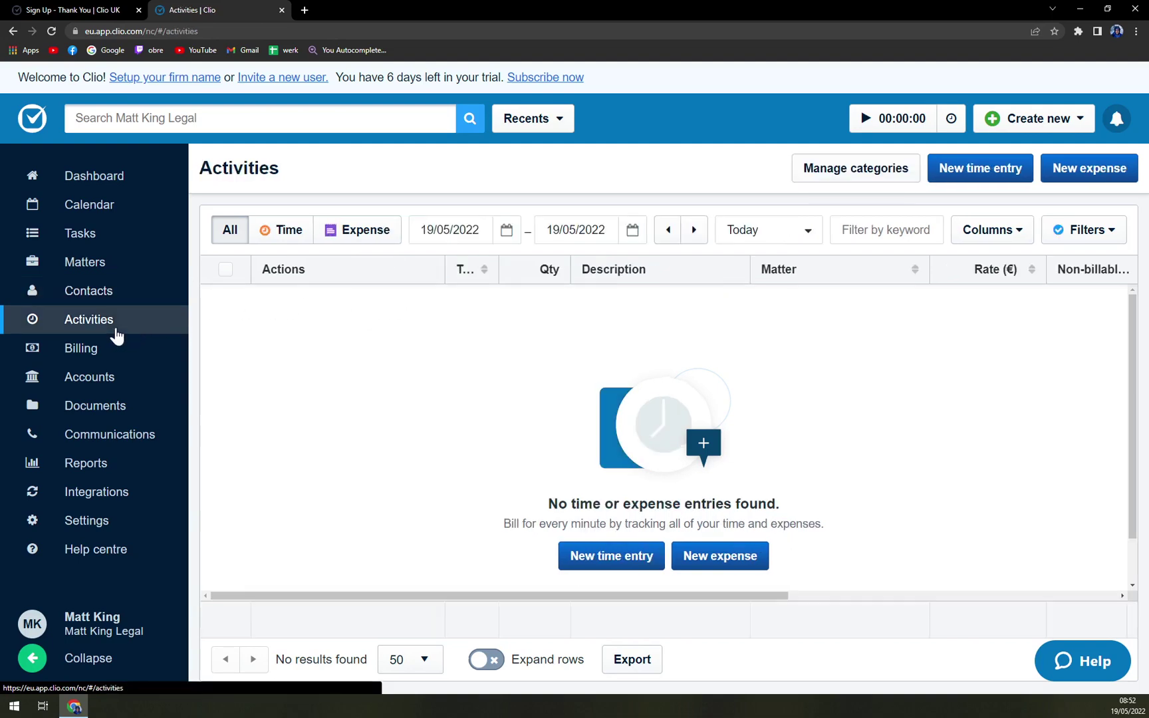
pyautogui.click(111, 353)
# Step: Visit Accounts, Documents and Communications, then open the Integrations App Directory
pyautogui.click(99, 384)
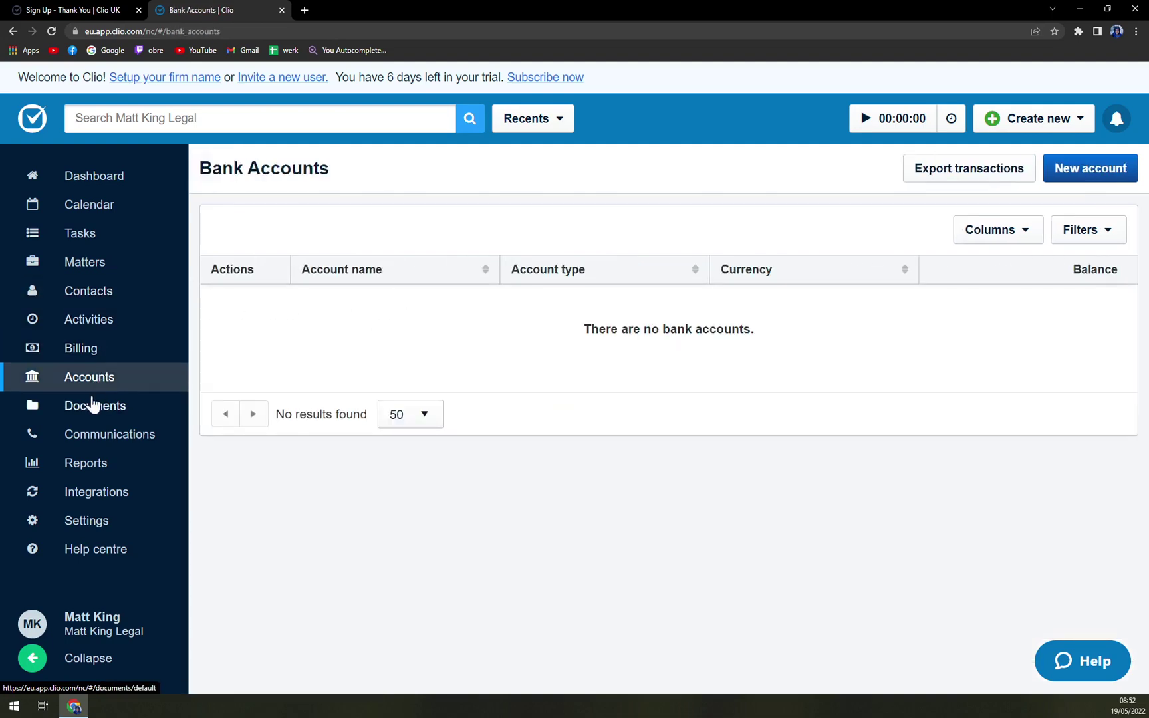
pyautogui.click(95, 404)
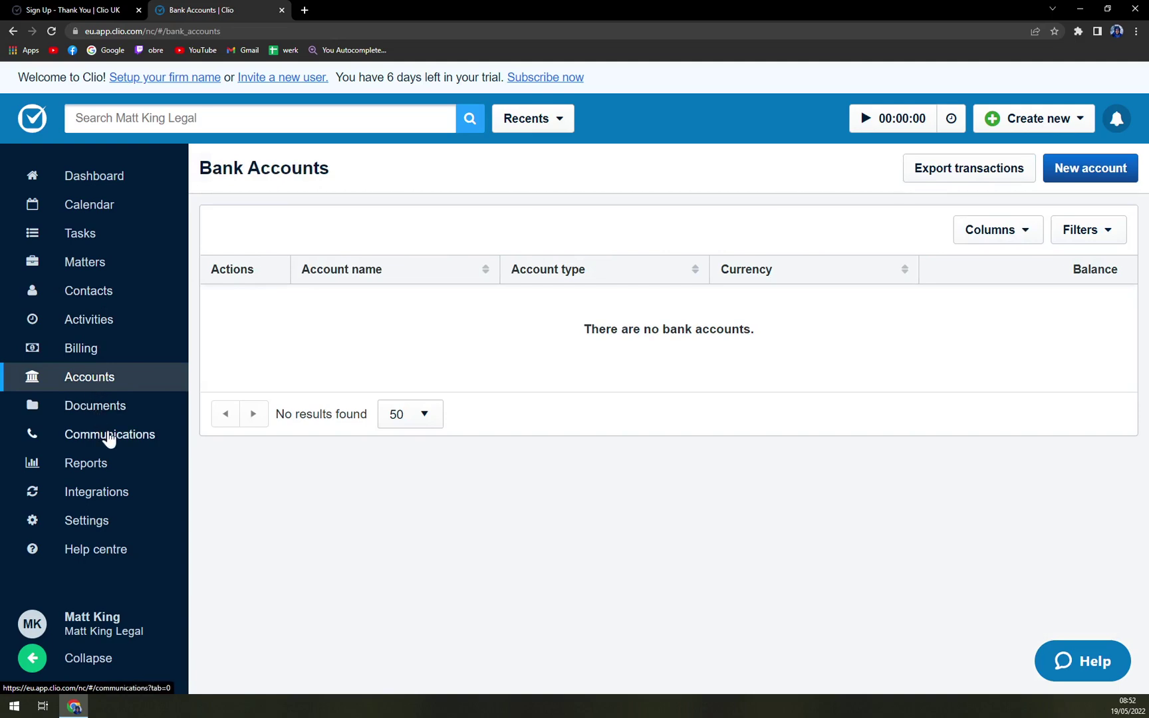
pyautogui.click(106, 436)
pyautogui.click(91, 463)
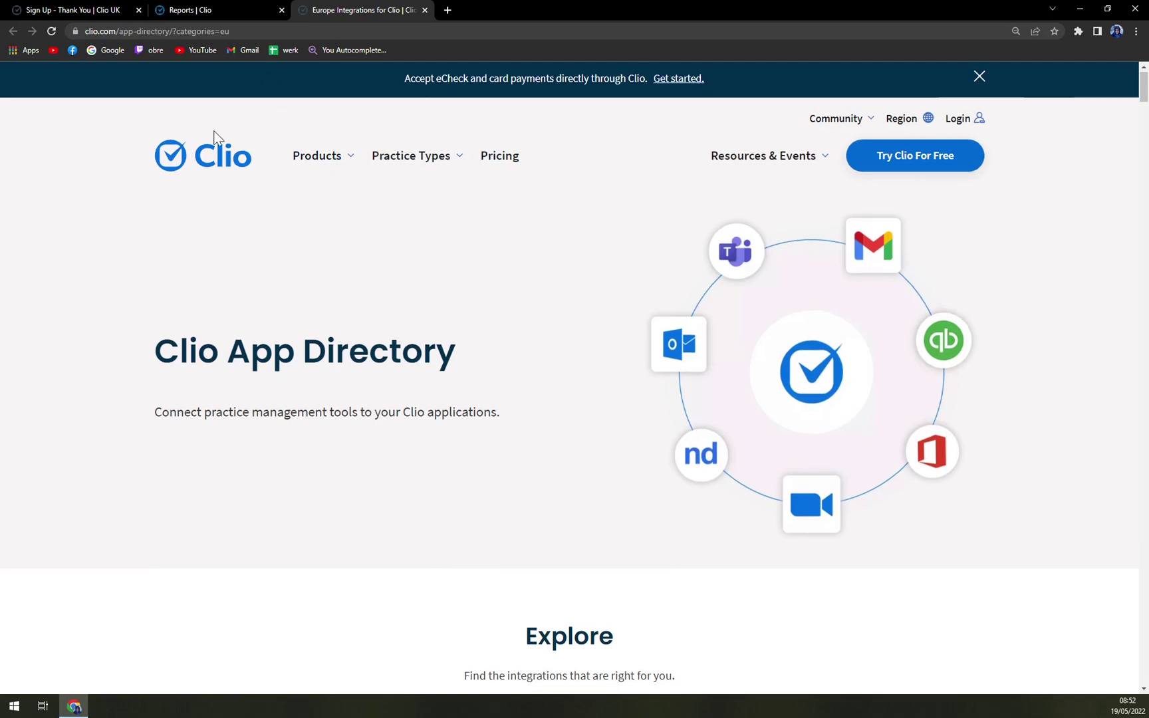
# Step: Scroll the App Directory to the Explore integrations section, then return to the Reports tab
pyautogui.scroll(-8, 272, 121)
pyautogui.scroll(-3, 240, 155)
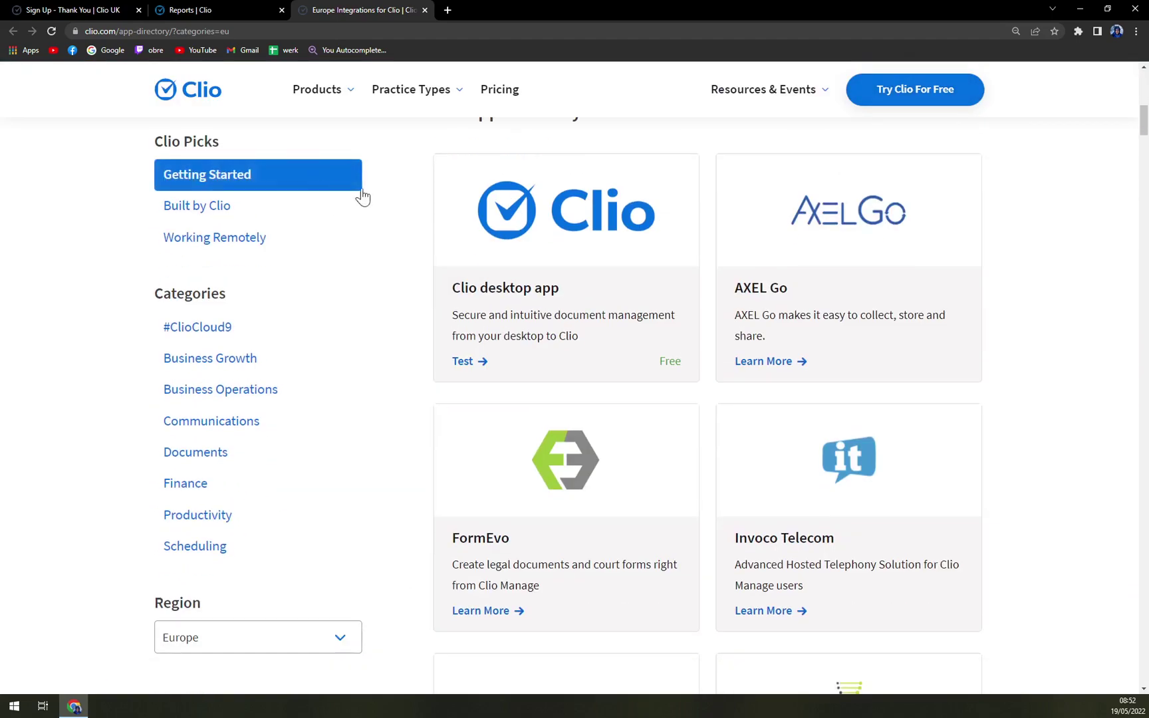
pyautogui.scroll(-3, 861, 276)
pyautogui.scroll(-1, 831, 318)
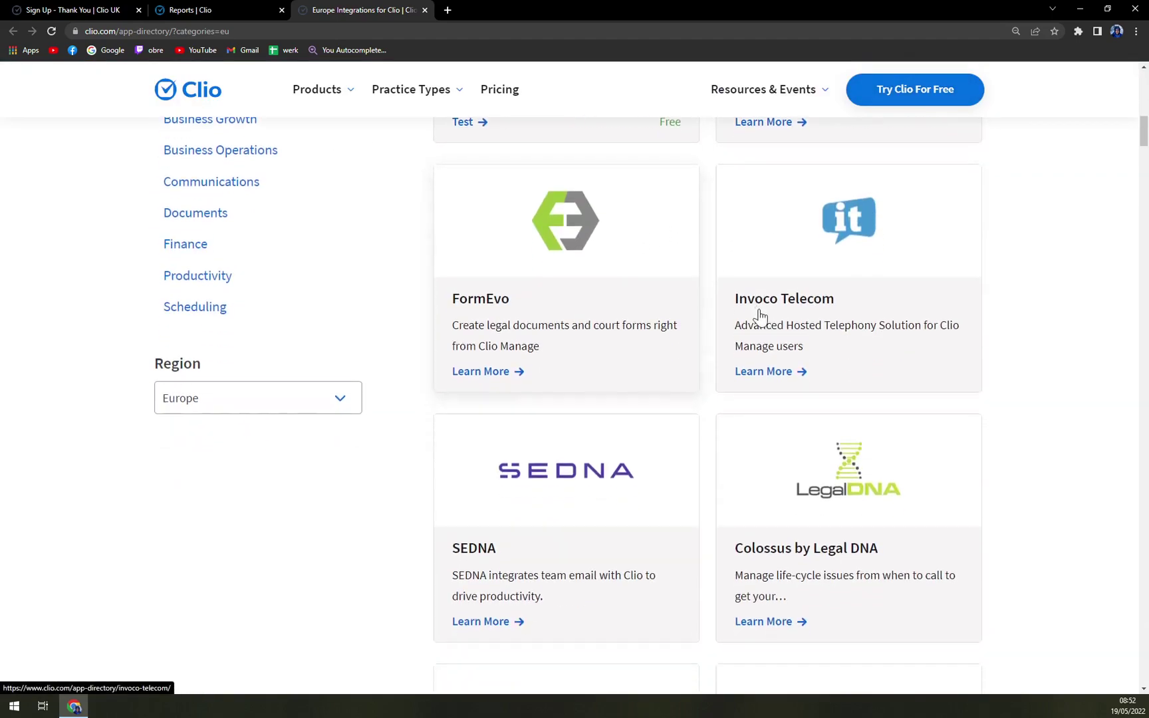
pyautogui.scroll(-4, 915, 328)
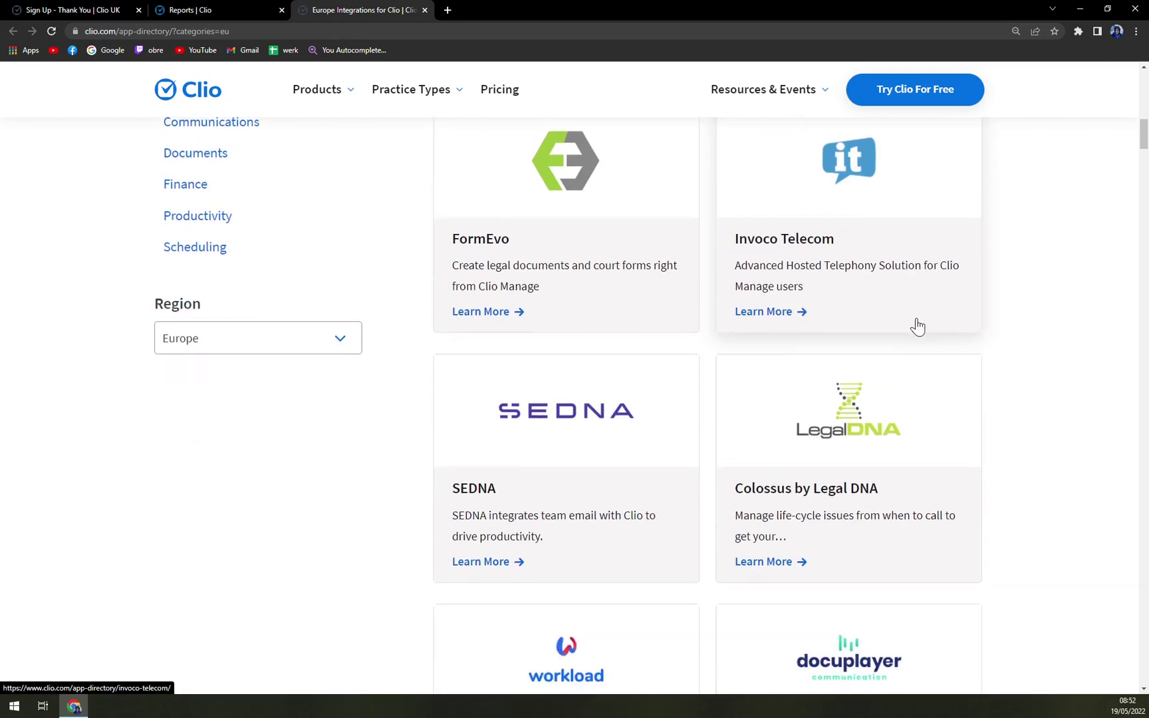
pyautogui.scroll(-12, 905, 327)
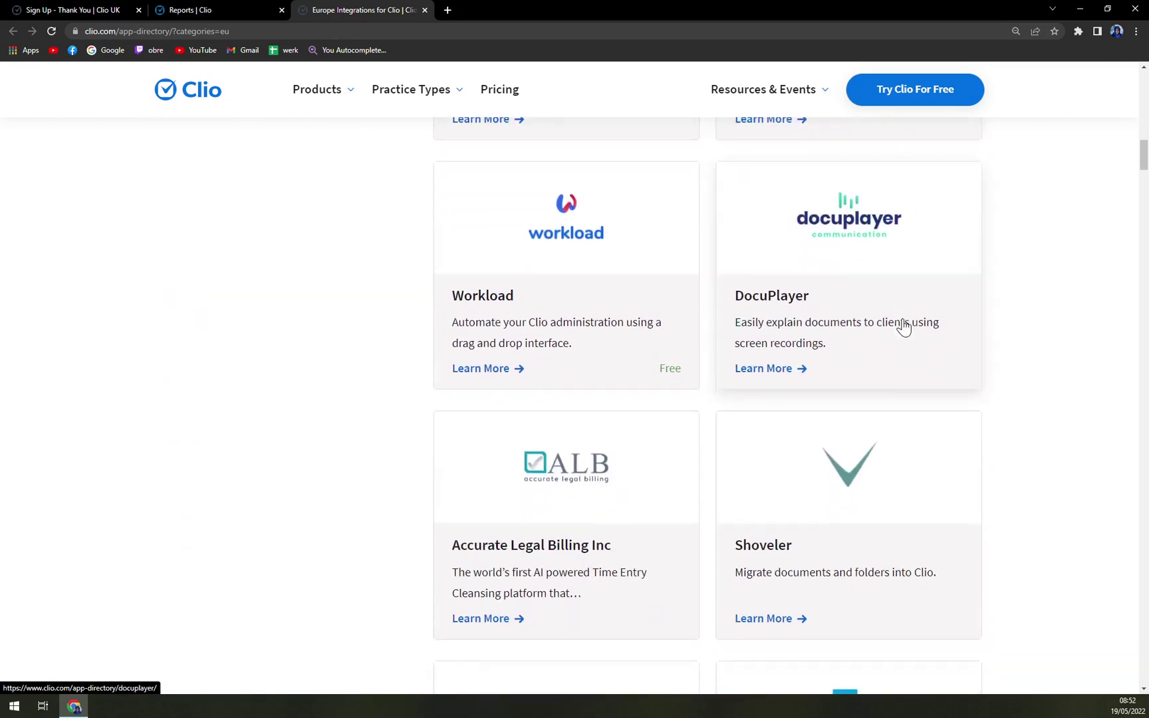
pyautogui.scroll(-13, 904, 323)
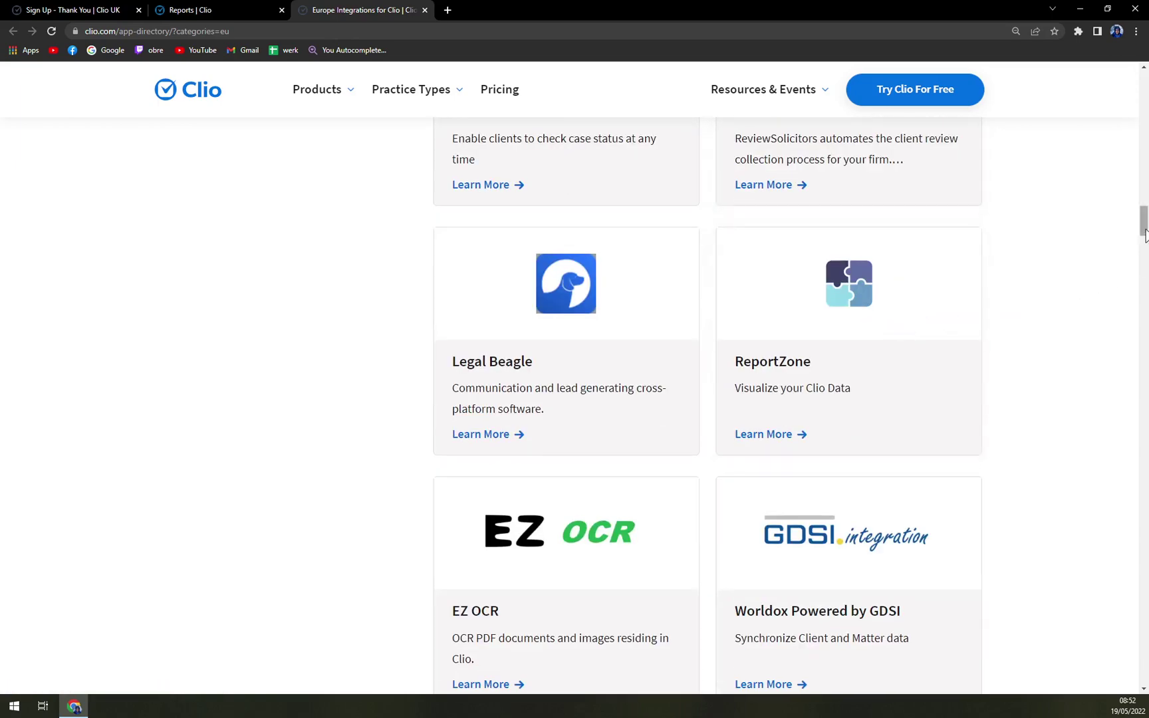
pyautogui.moveTo(1141, 236); pyautogui.dragTo(1114, 66)
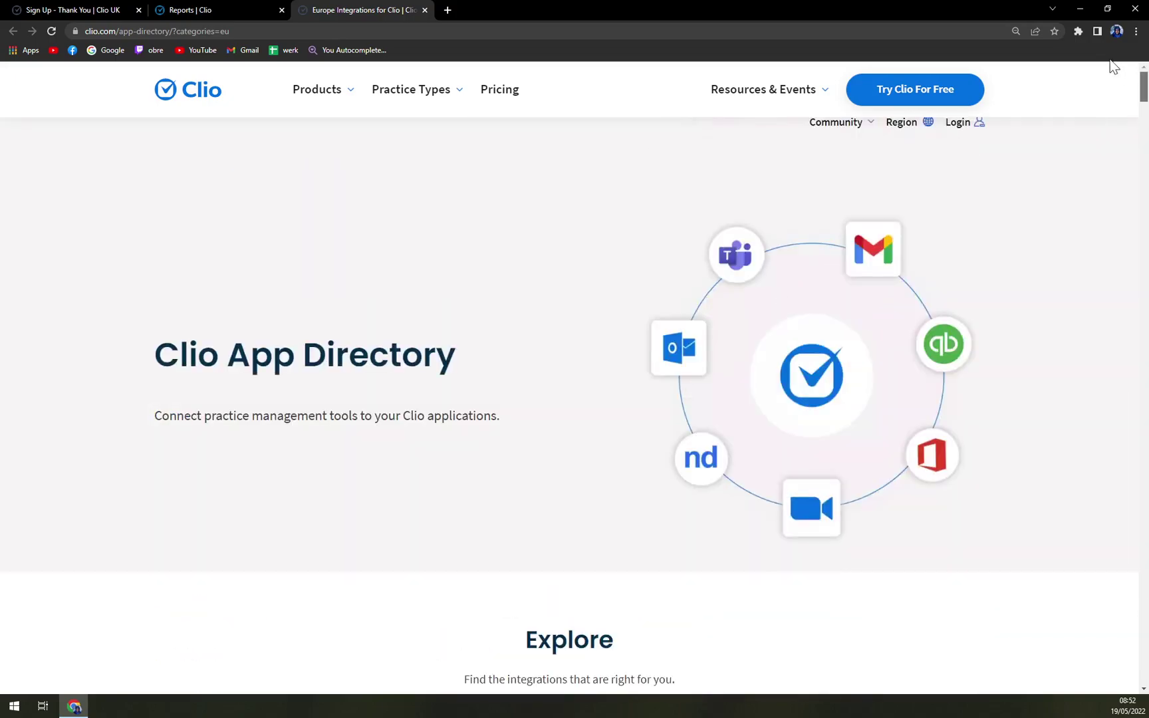
pyautogui.scroll(-6, 495, 384)
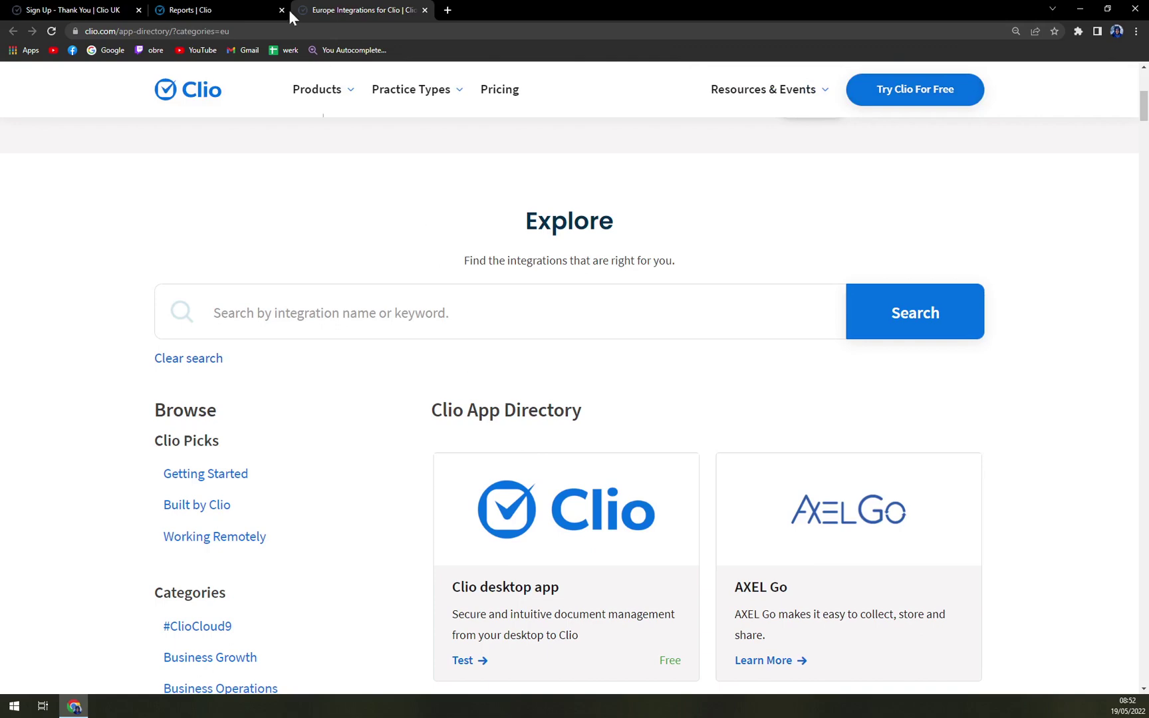
pyautogui.click(249, 10)
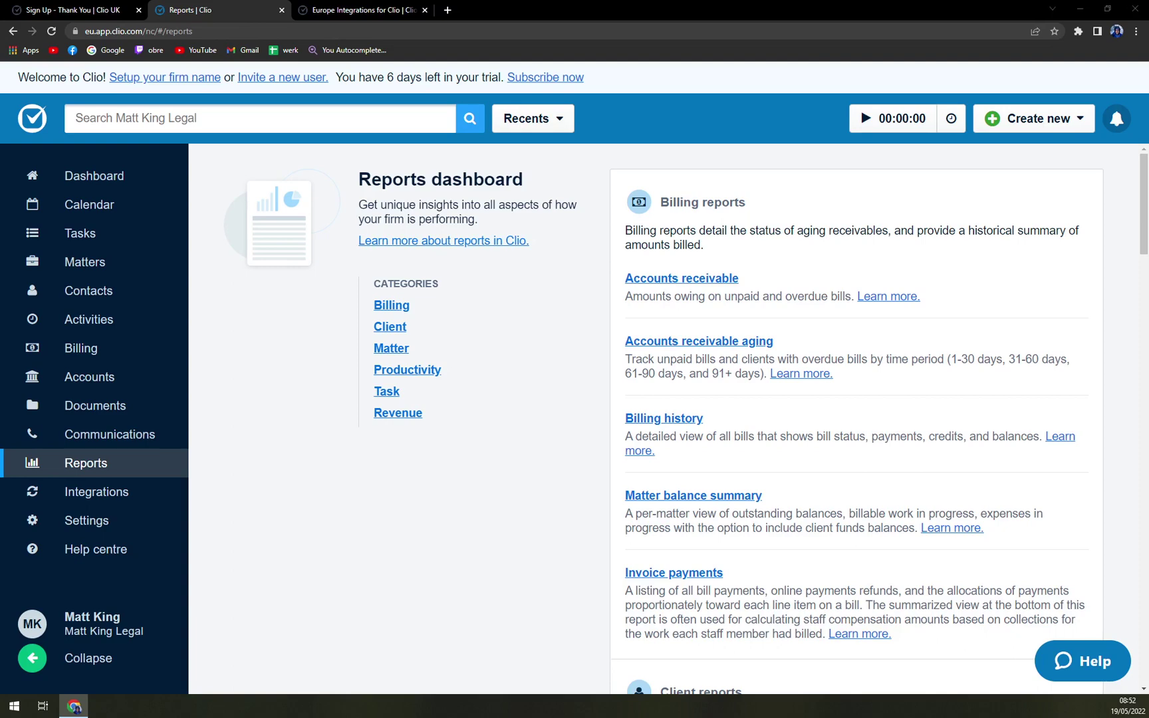
# Step: Go through Contacts, Dashboard and Calendar to Tasks and start a new task
pyautogui.click(89, 292)
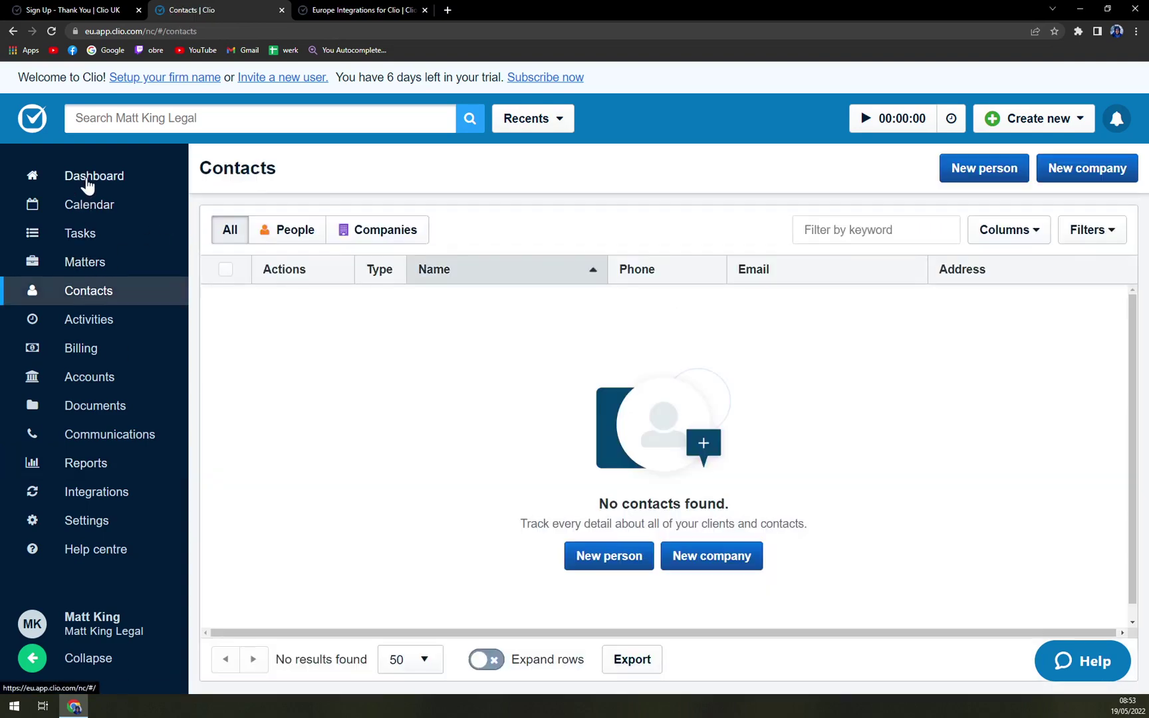
pyautogui.click(94, 177)
pyautogui.click(98, 202)
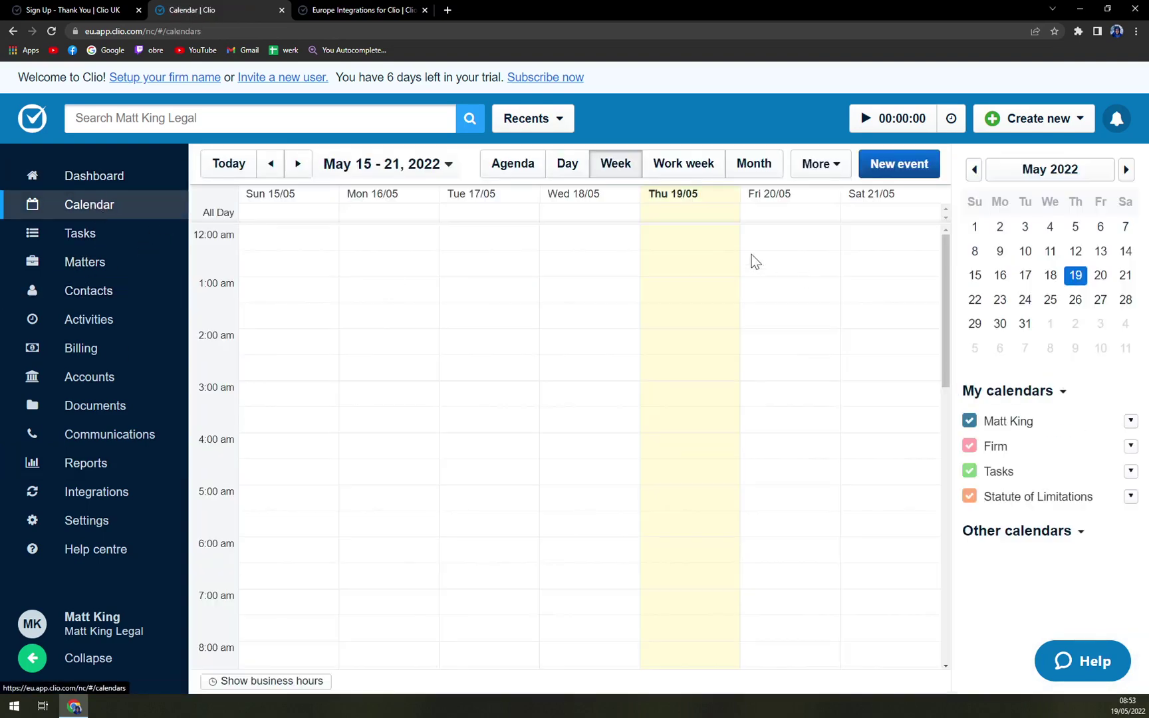
pyautogui.click(79, 234)
pyautogui.click(665, 557)
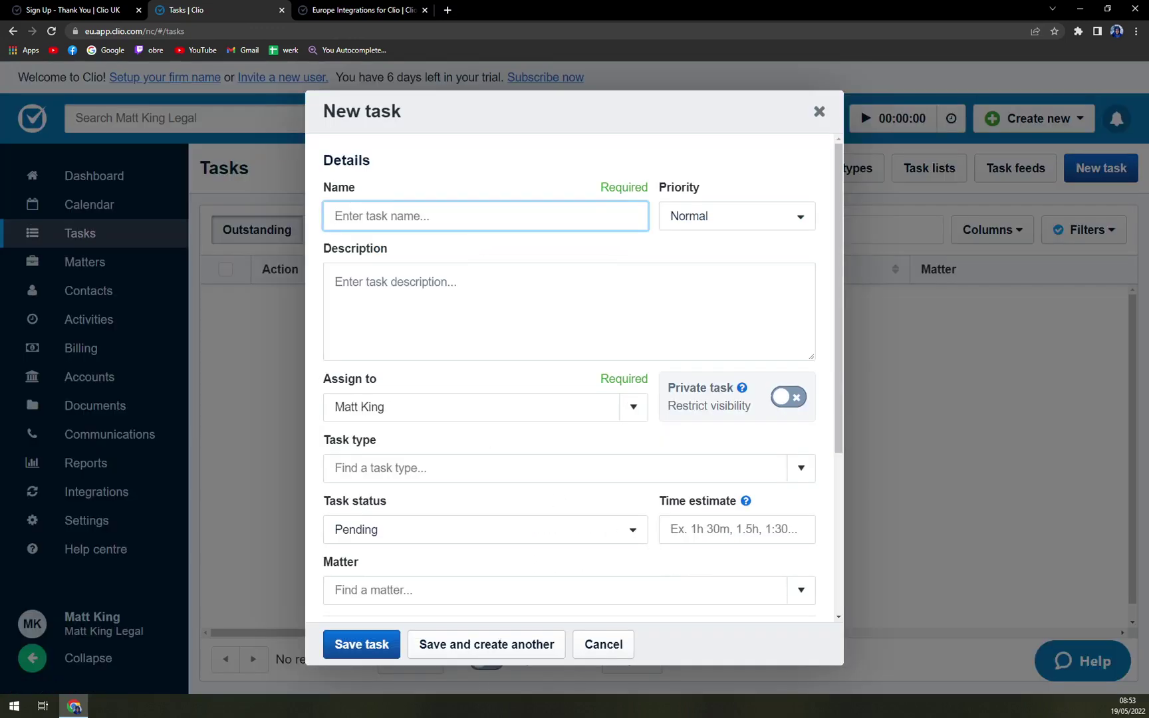
# Step: Name the task 'Tutorial' with High priority and description 'Make one'
pyautogui.write('Tutorial')
pyautogui.press('Tab')
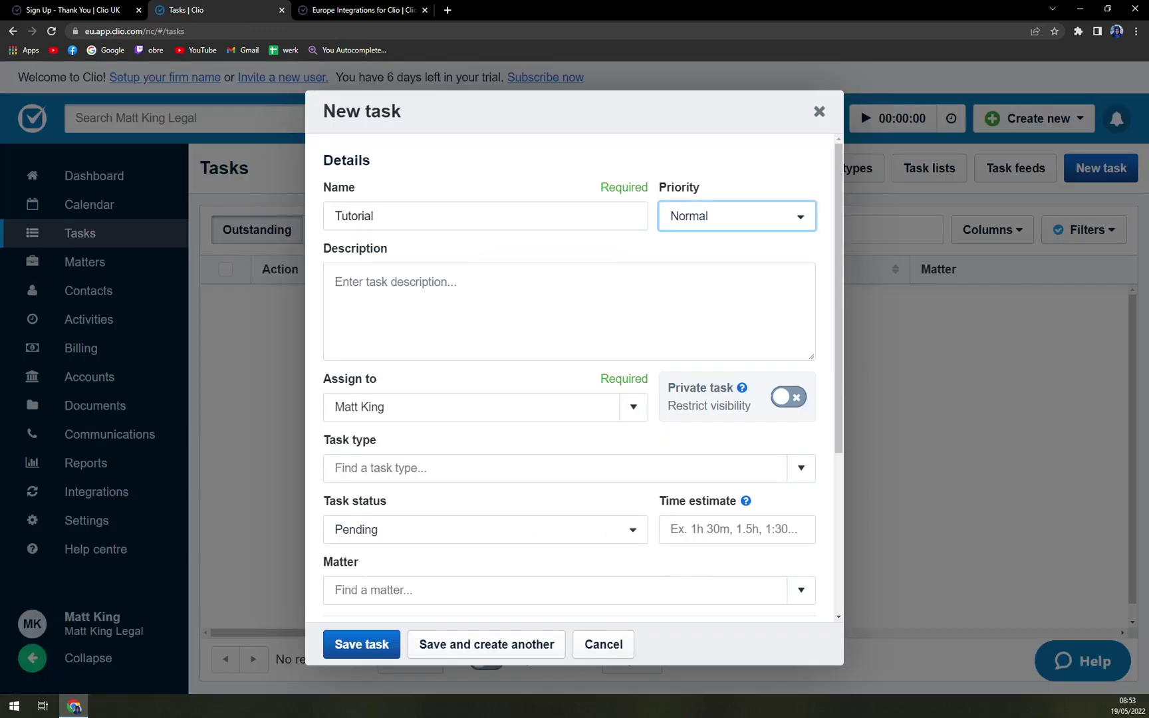
pyautogui.click(745, 212)
pyautogui.click(665, 236)
pyautogui.press('Tab')
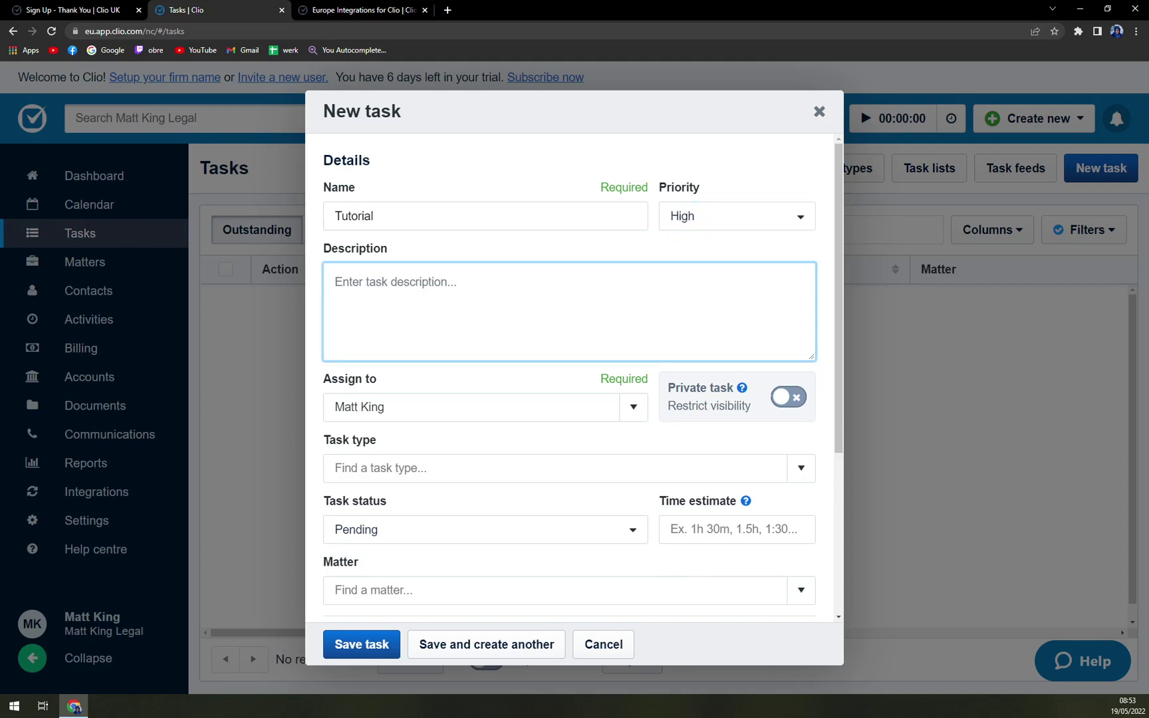
pyautogui.write('Make one')
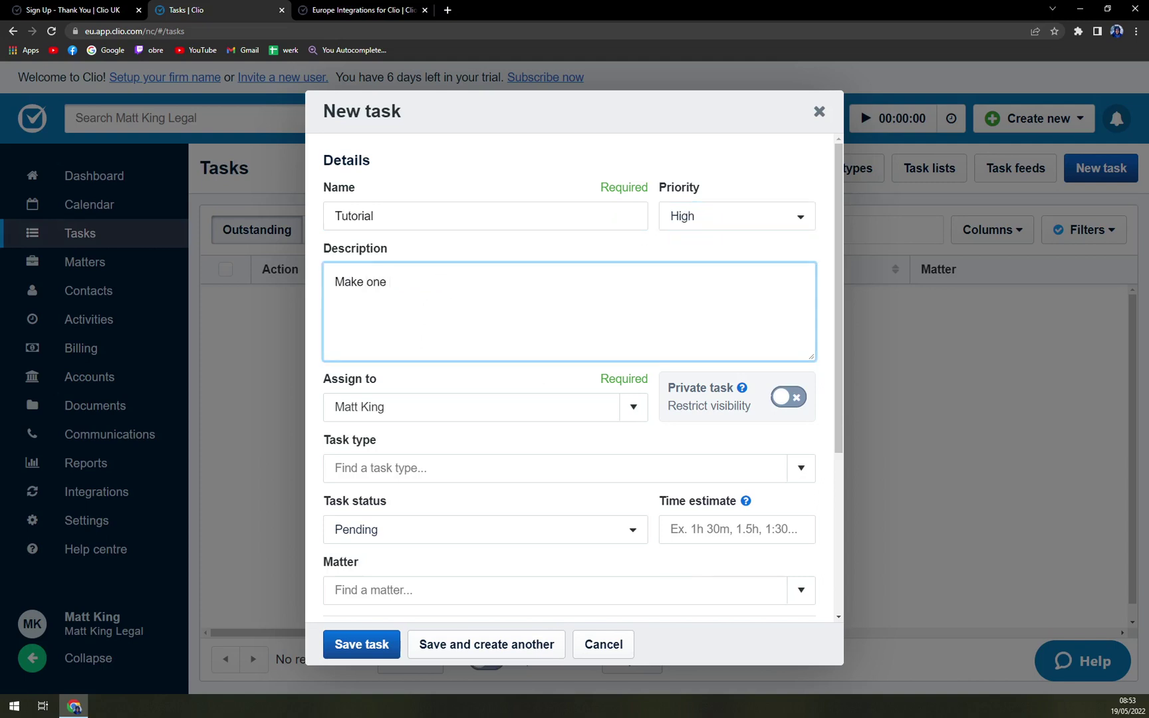
pyautogui.click(634, 413)
pyautogui.click(634, 413)
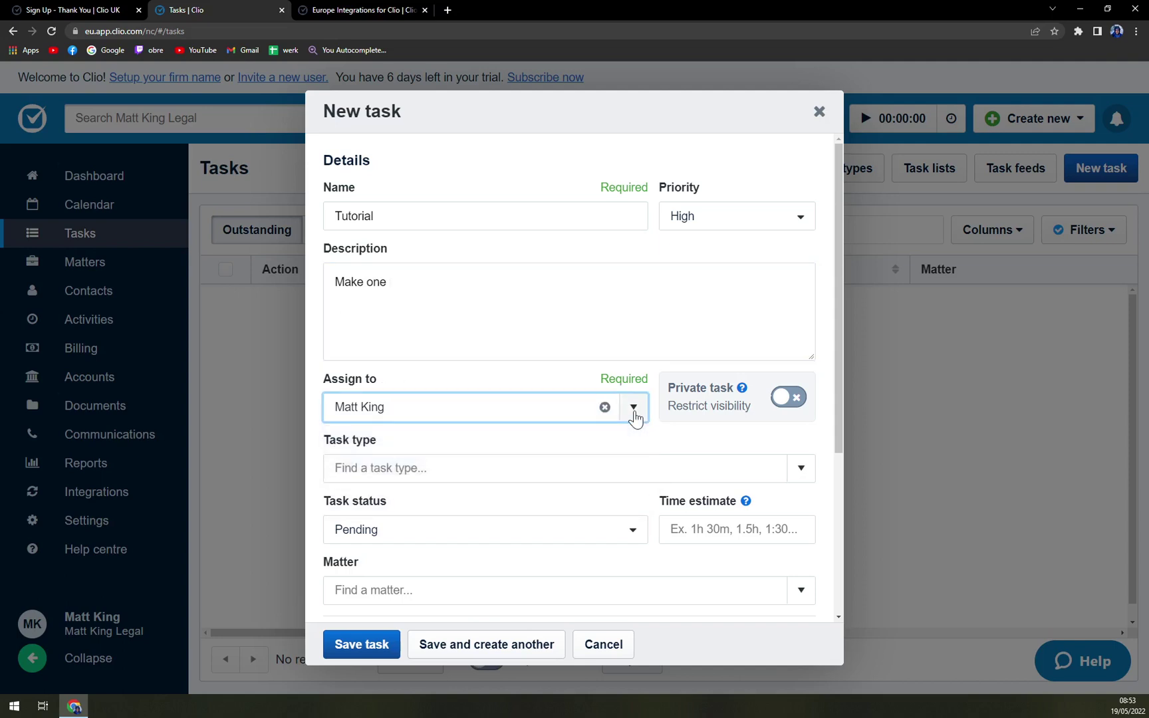
# Step: Set the due date to 20/05/2022 and save the task
pyautogui.scroll(-2, 629, 412)
pyautogui.click(552, 349)
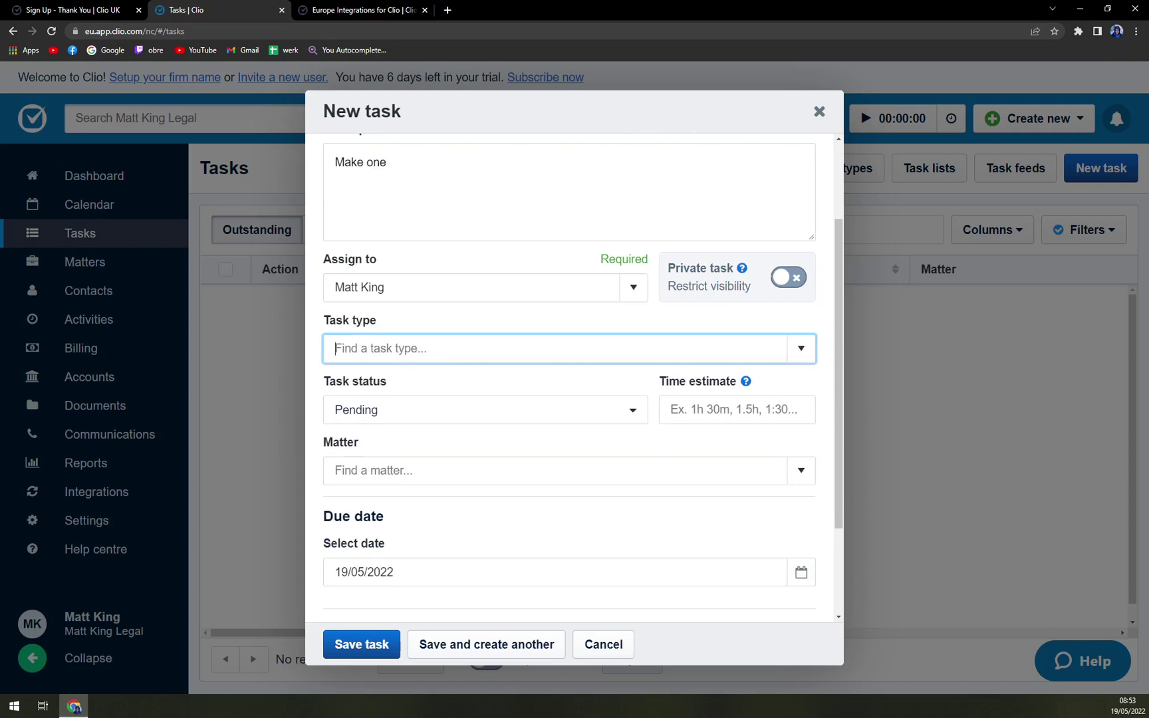
pyautogui.scroll(-2, 613, 438)
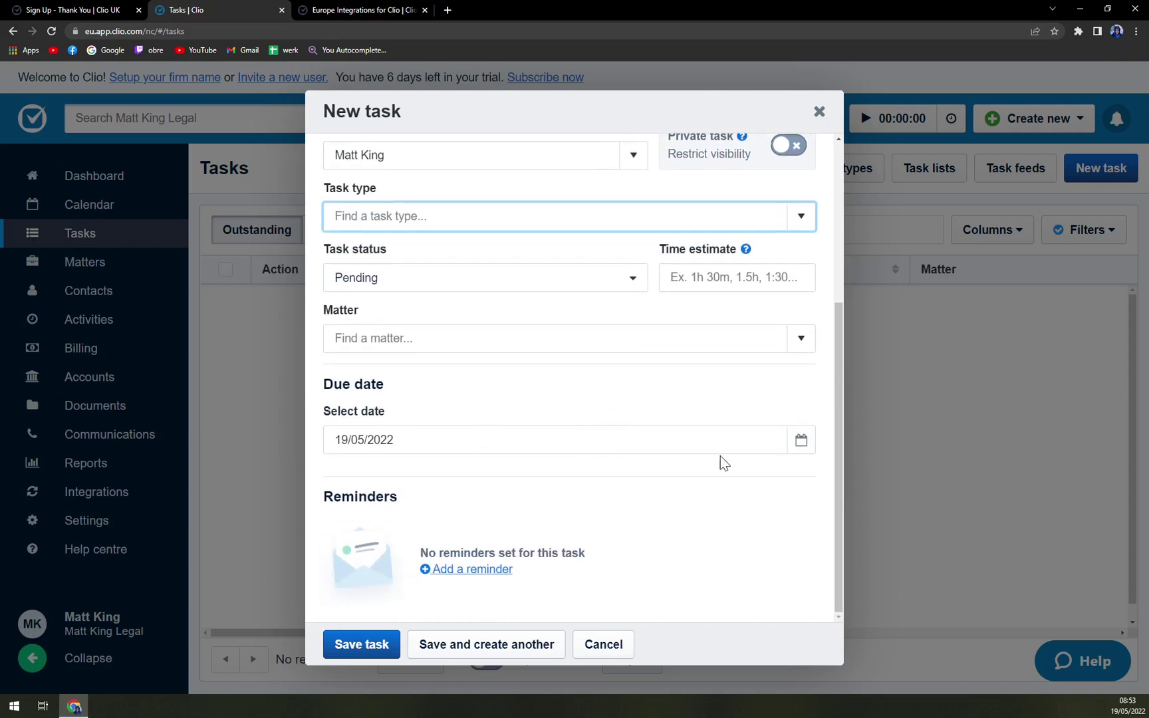
pyautogui.click(799, 441)
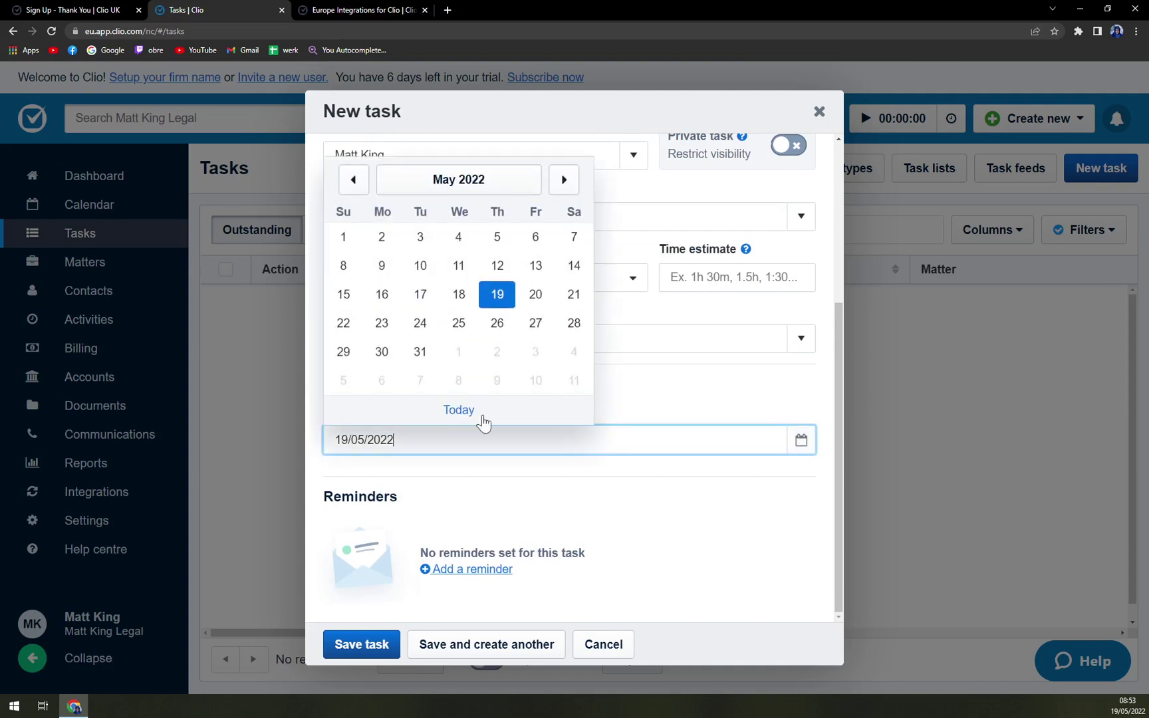
pyautogui.click(533, 296)
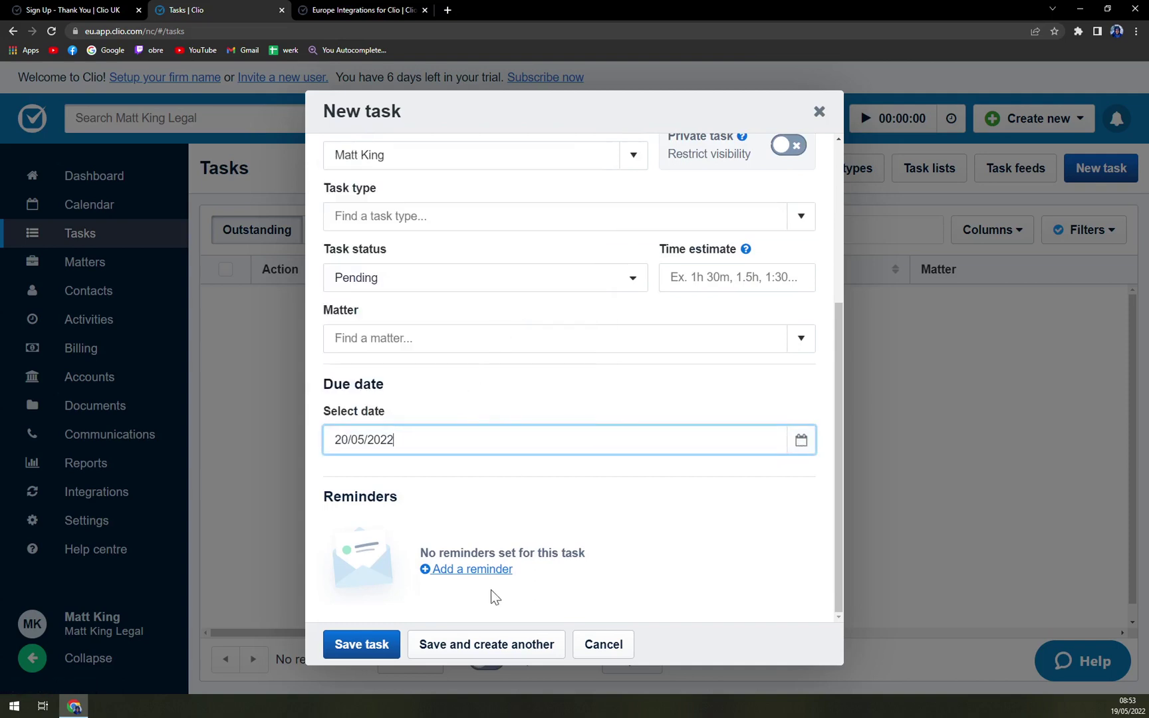
pyautogui.click(355, 656)
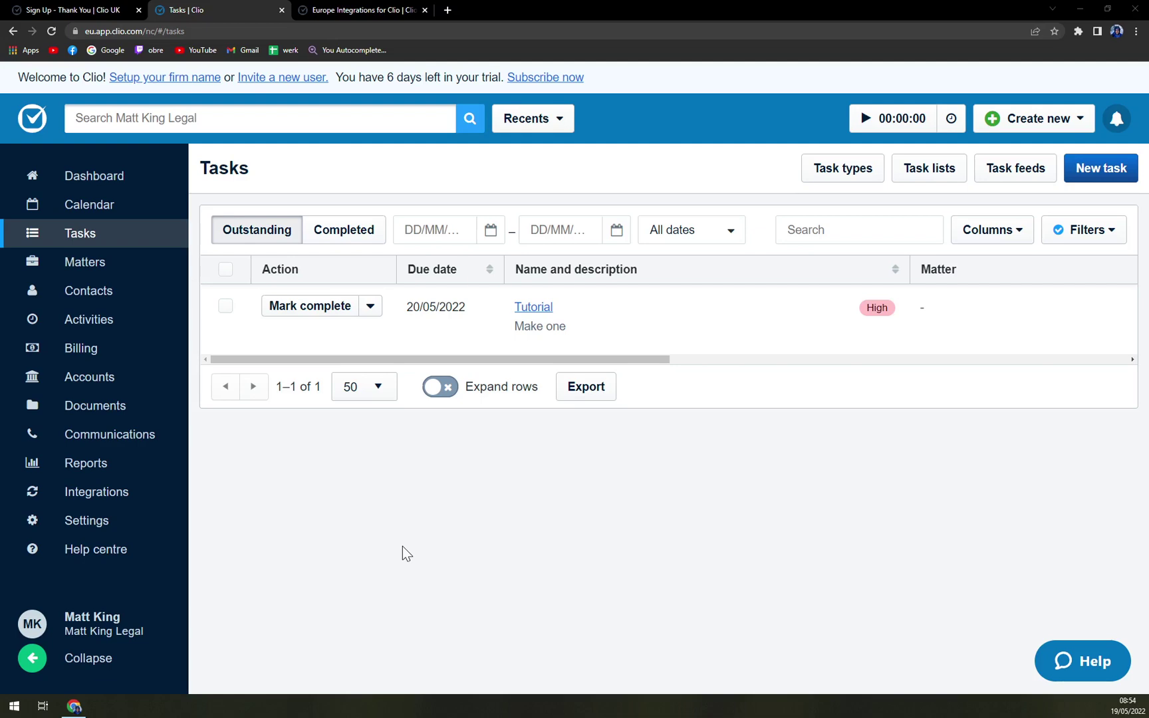
# Step: Close the 'Europe Integrations for Clio' browser tab
pyautogui.click(424, 10)
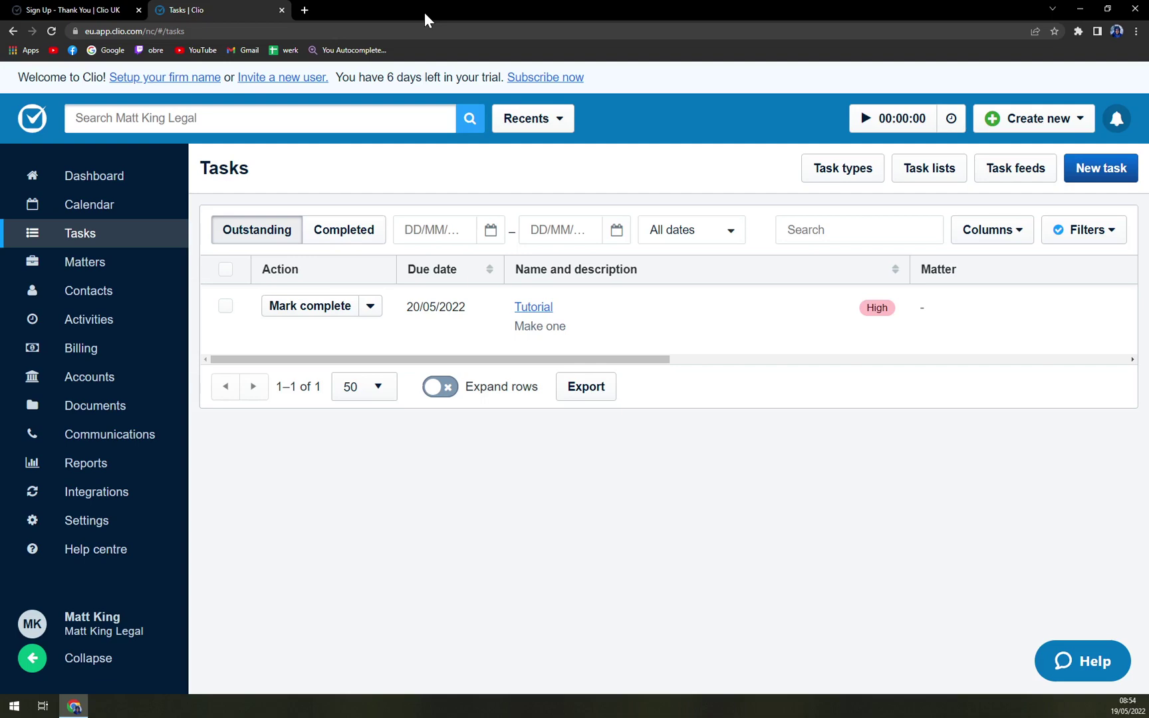
# Step: Start the header timer and check the running 'No matter' entry in the Timekeeper summary
pyautogui.click(865, 123)
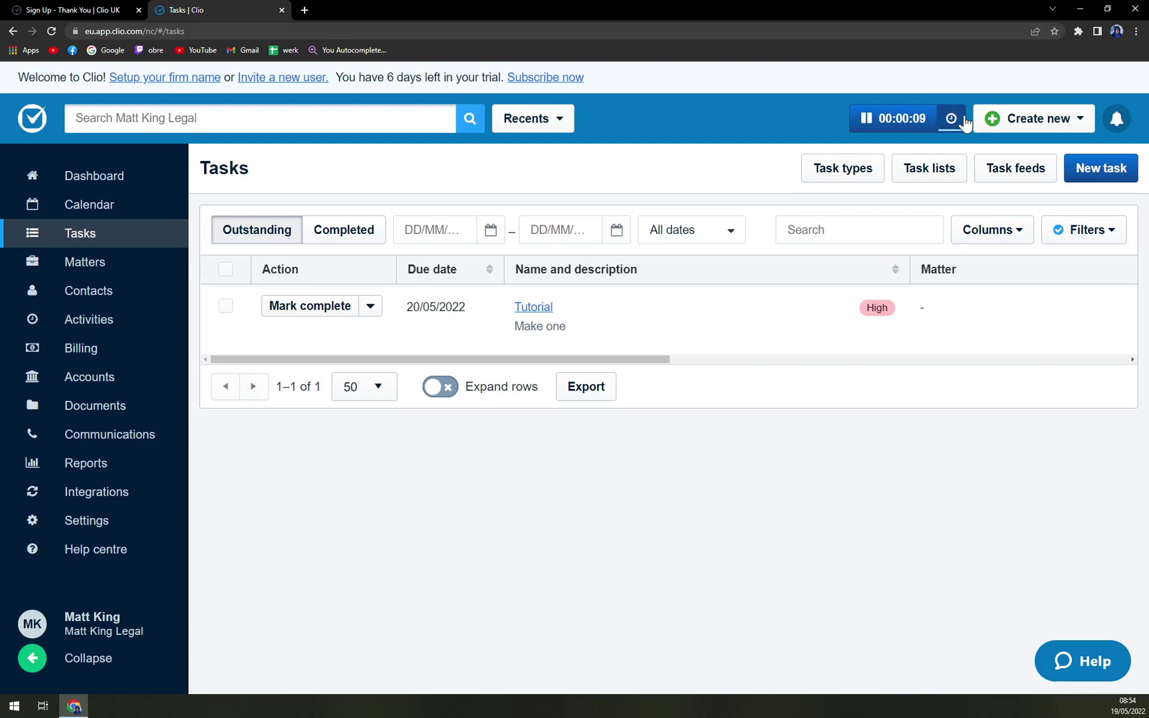
pyautogui.click(951, 120)
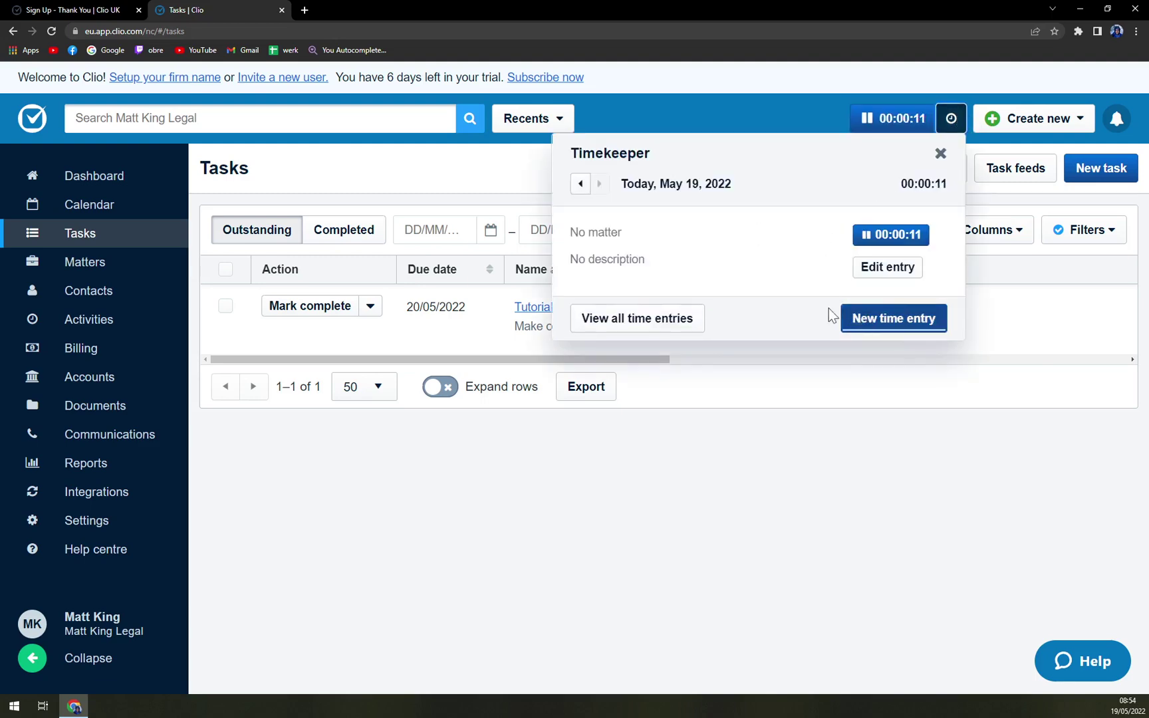
pyautogui.moveTo(613, 237); pyautogui.dragTo(565, 234)
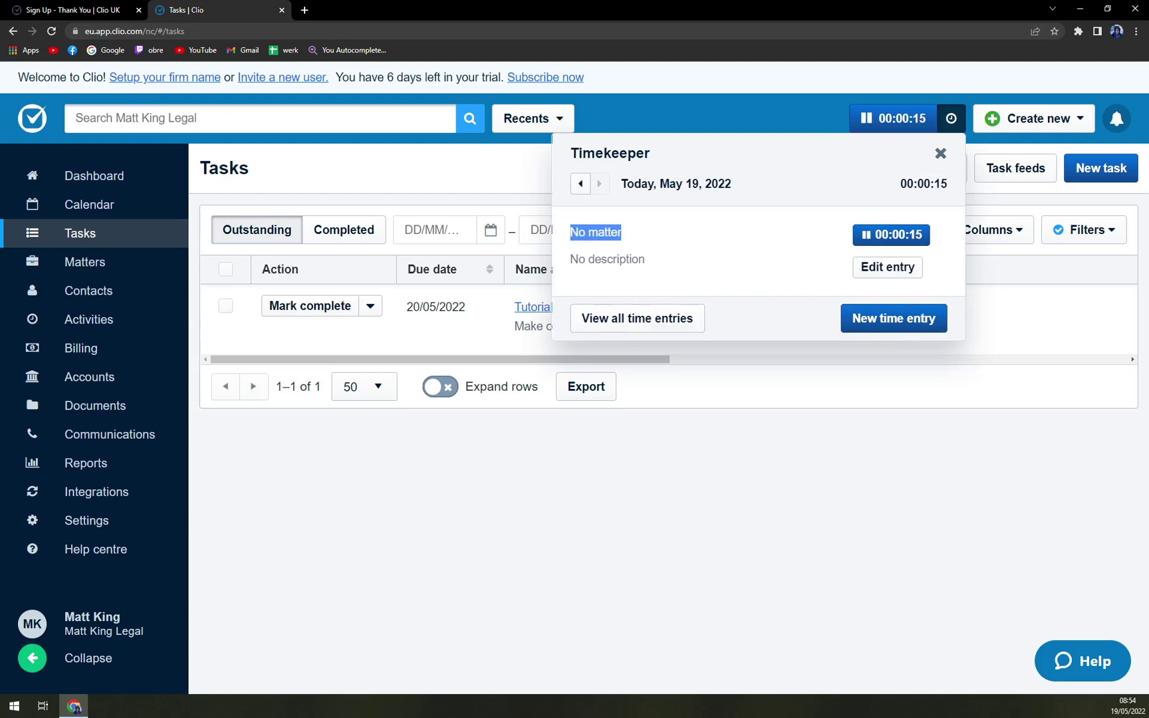
pyautogui.click(622, 229)
pyautogui.click(940, 153)
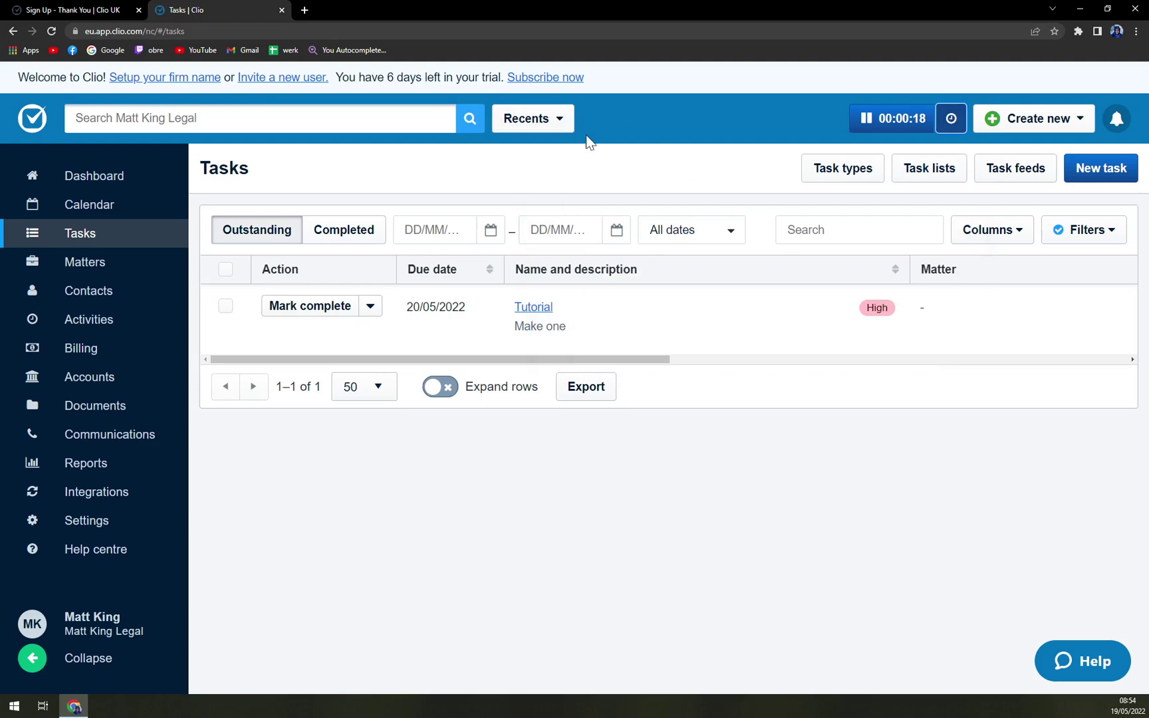
# Step: Stop the timer and save the 0.0061h entry dated 19/05/2022, billable, without a matter
pyautogui.click(864, 118)
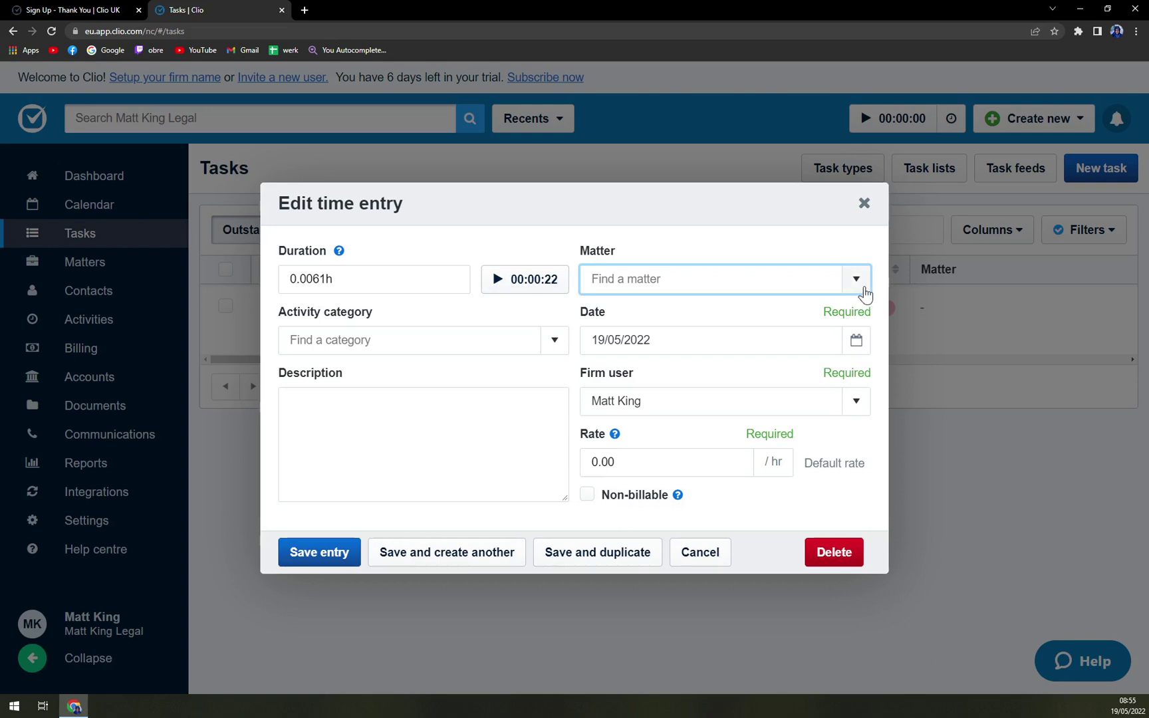
pyautogui.click(856, 279)
pyautogui.click(858, 284)
pyautogui.click(555, 340)
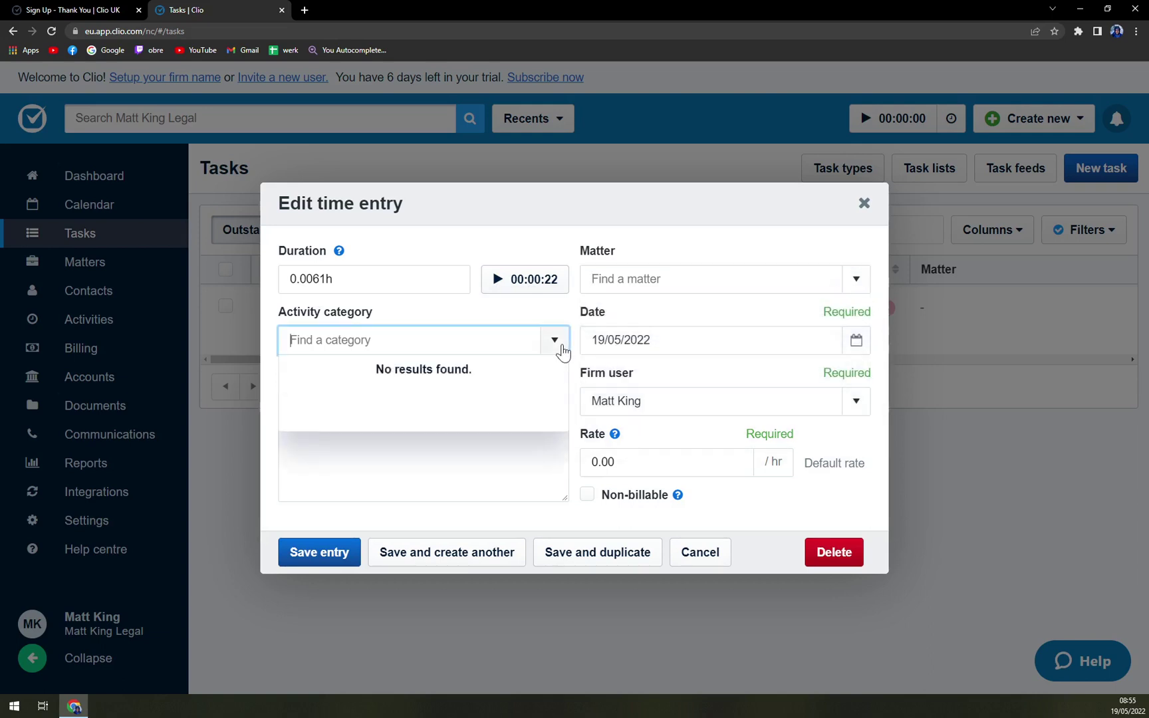
pyautogui.click(557, 342)
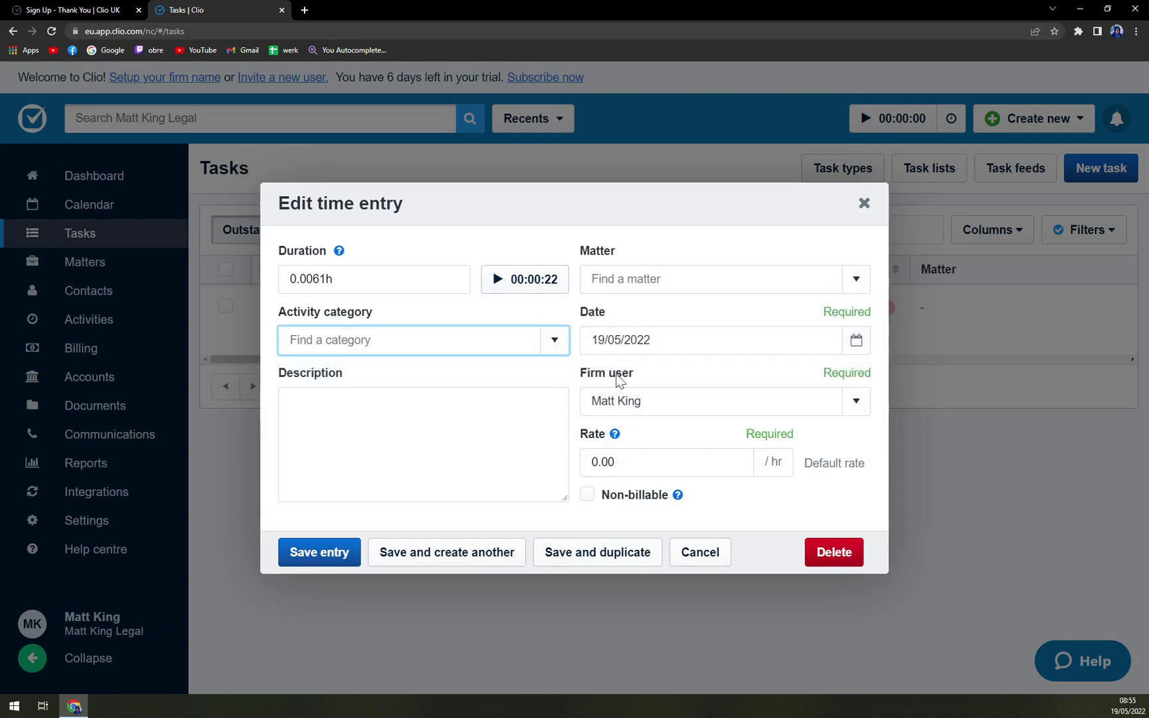
pyautogui.click(601, 502)
pyautogui.click(588, 499)
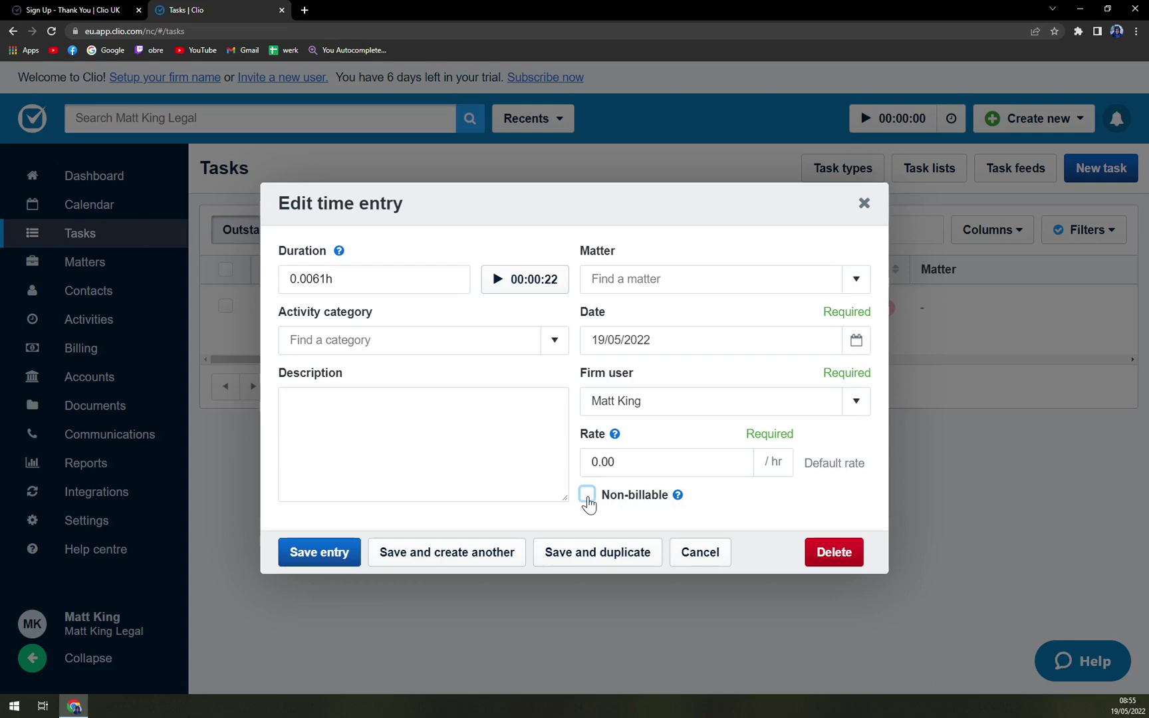
pyautogui.click(296, 560)
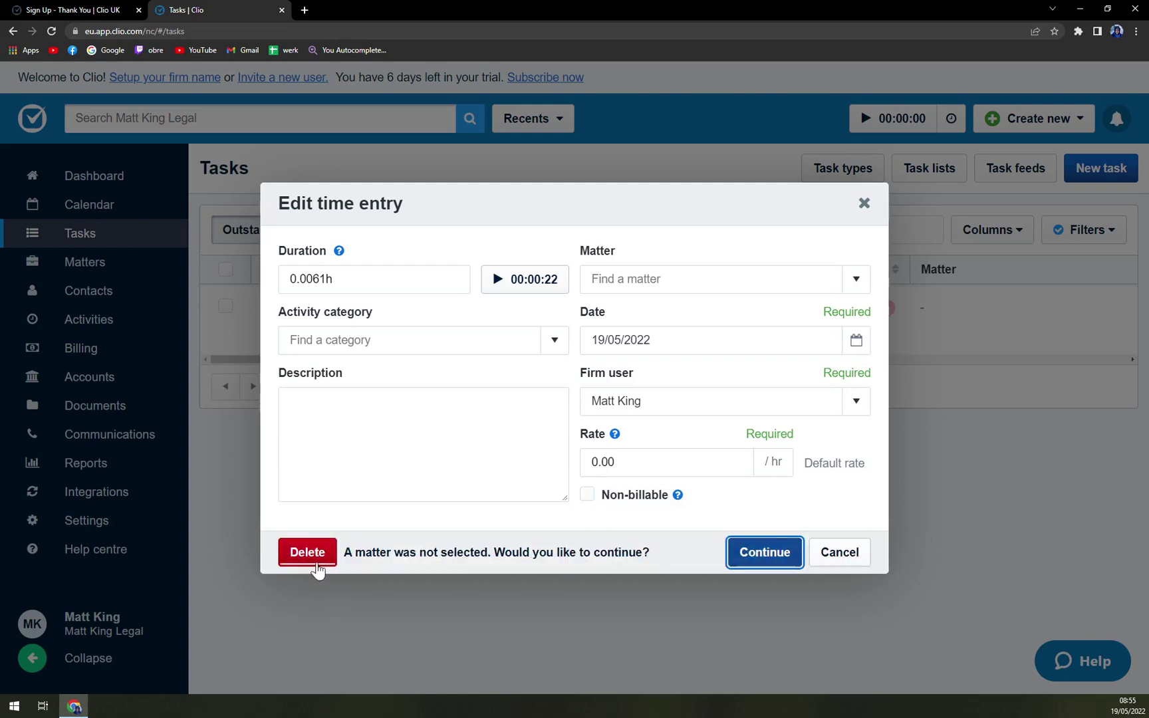
pyautogui.click(765, 553)
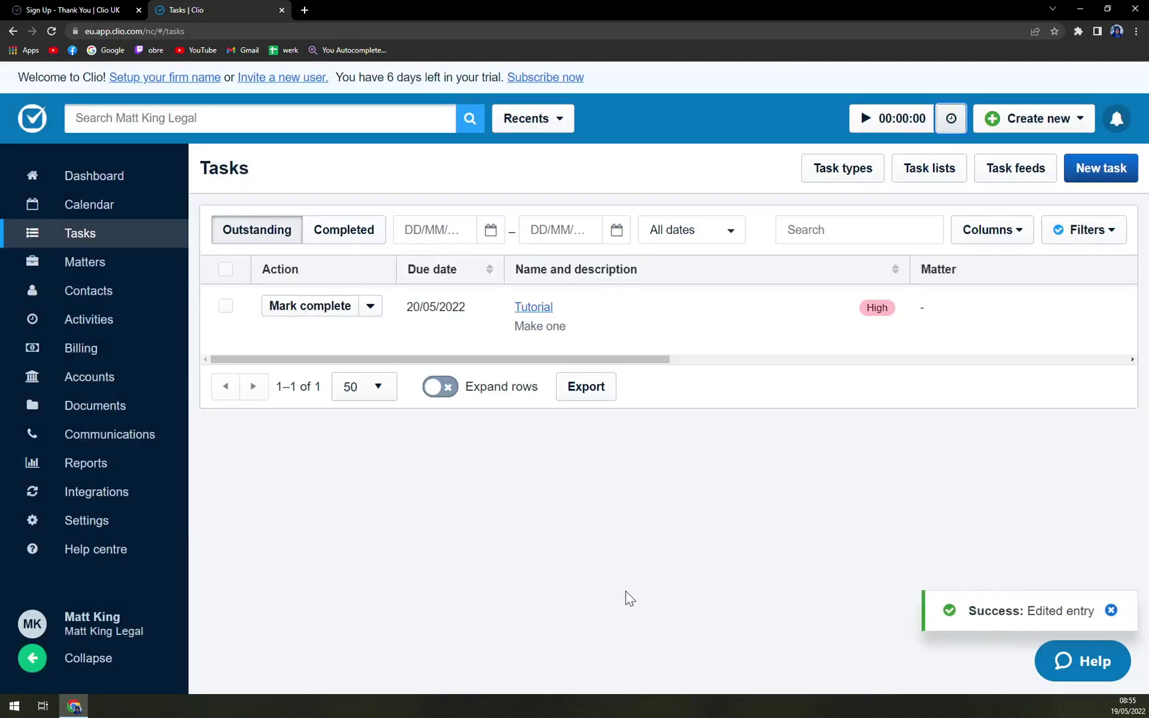